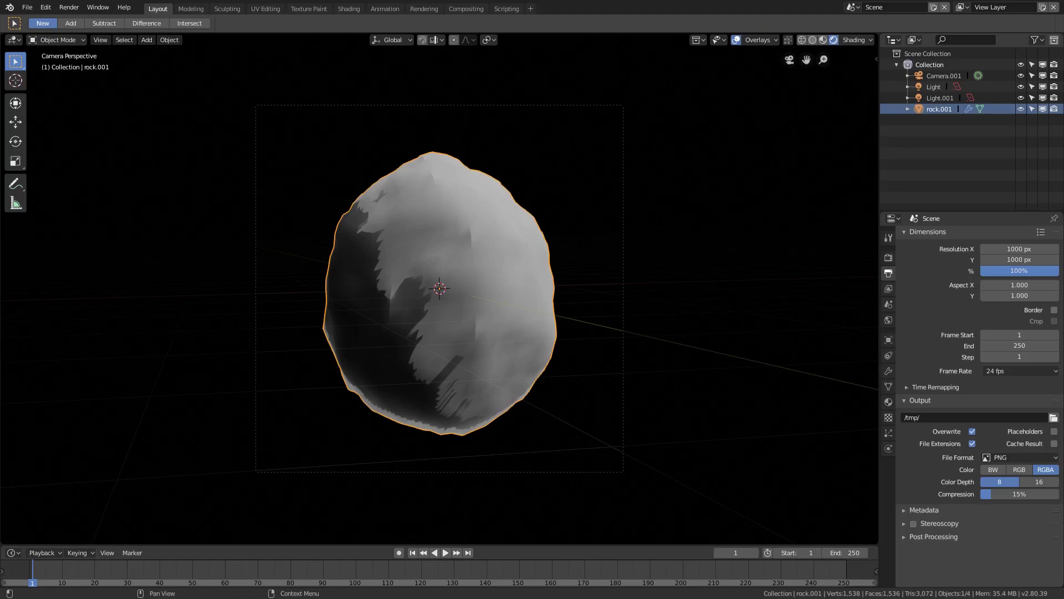
# Leave the camera view, switch the viewport to solid shading and inspect the rock from several angles
pyautogui.moveTo(681, 315); pyautogui.dragTo(663, 324, button='middle')
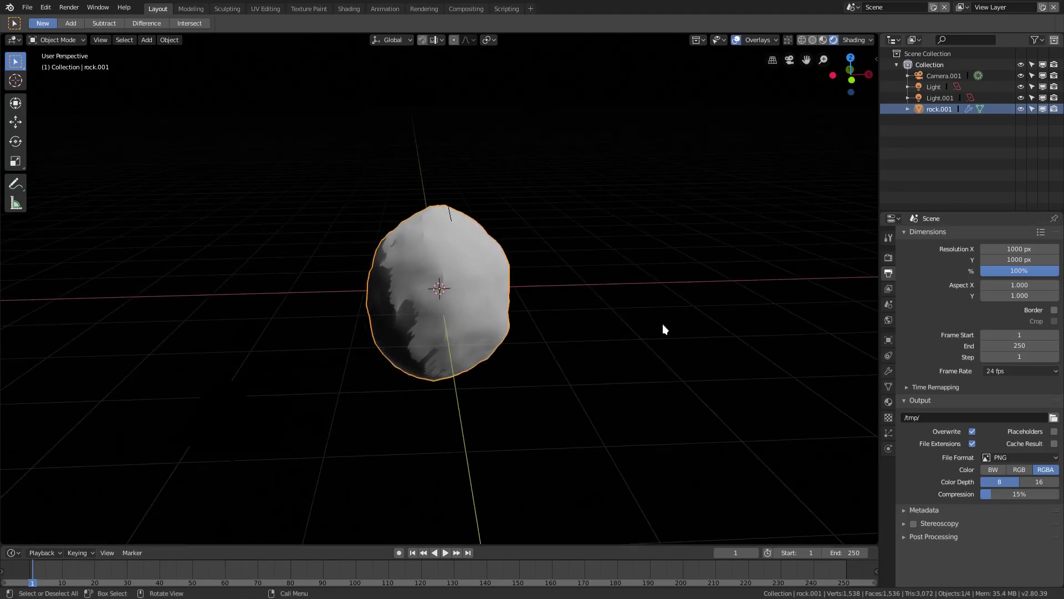
pyautogui.scroll(-2, 663, 324)
pyautogui.click(812, 40)
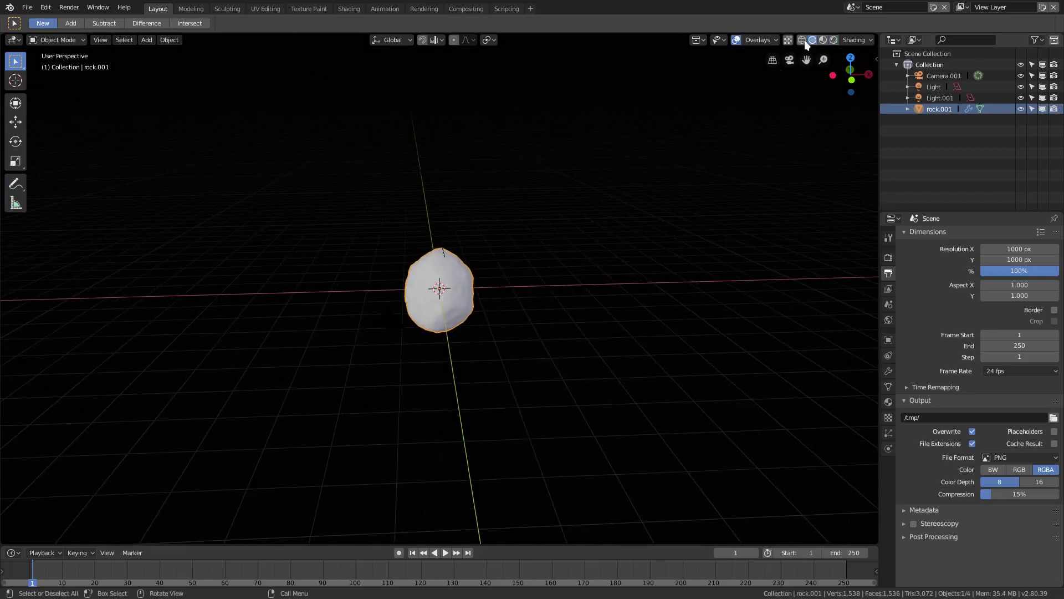
pyautogui.click(761, 40)
pyautogui.click(855, 40)
pyautogui.click(884, 269)
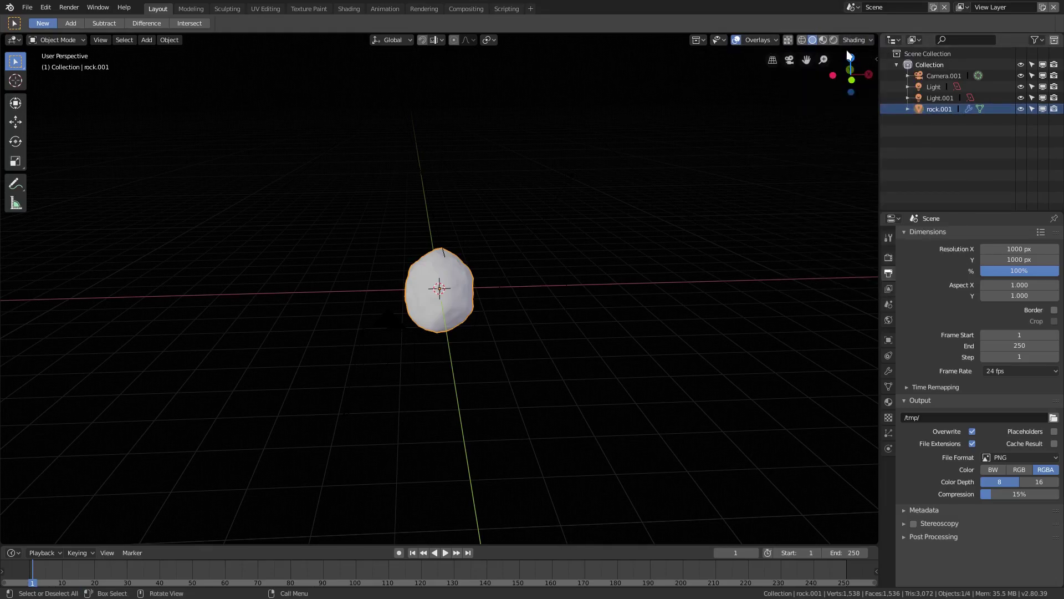
pyautogui.click(802, 40)
pyautogui.click(812, 40)
pyautogui.moveTo(800, 171)
pyautogui.mouseDown(button='middle')
pyautogui.moveTo(676, 271)
pyautogui.moveTo(540, 322)
pyautogui.moveTo(466, 270)
pyautogui.moveTo(438, 300)
pyautogui.mouseUp(button='middle')
pyautogui.scroll(3, 467, 271)
pyautogui.click(765, 39)
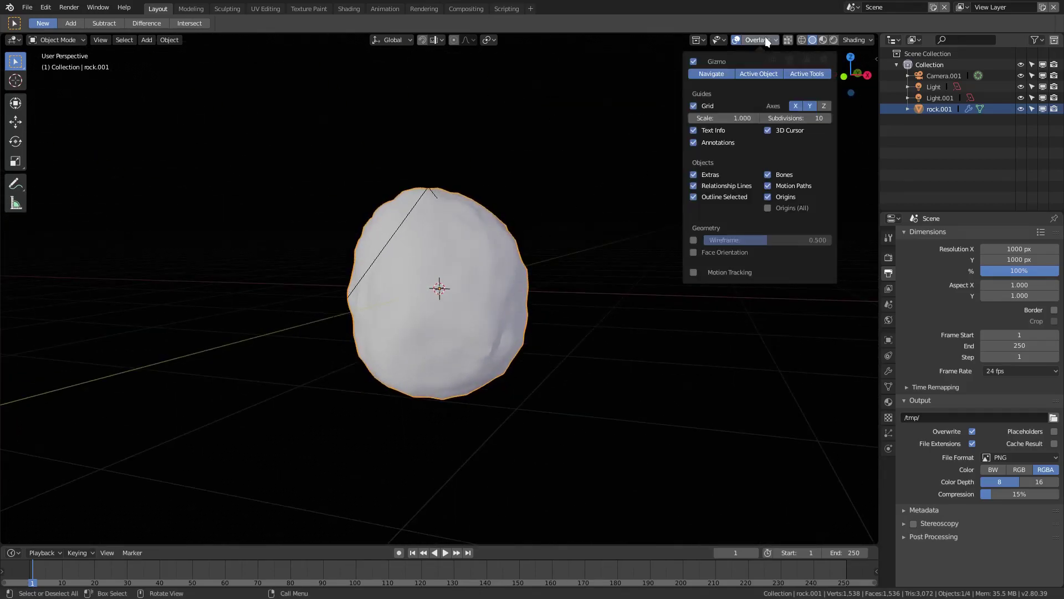
# Select each of the two lights in turn and examine their settings and placement around the rock
pyautogui.click(935, 87)
pyautogui.scroll(-3, 612, 229)
pyautogui.moveTo(601, 182); pyautogui.dragTo(611, 150, button='middle')
pyautogui.click(889, 371)
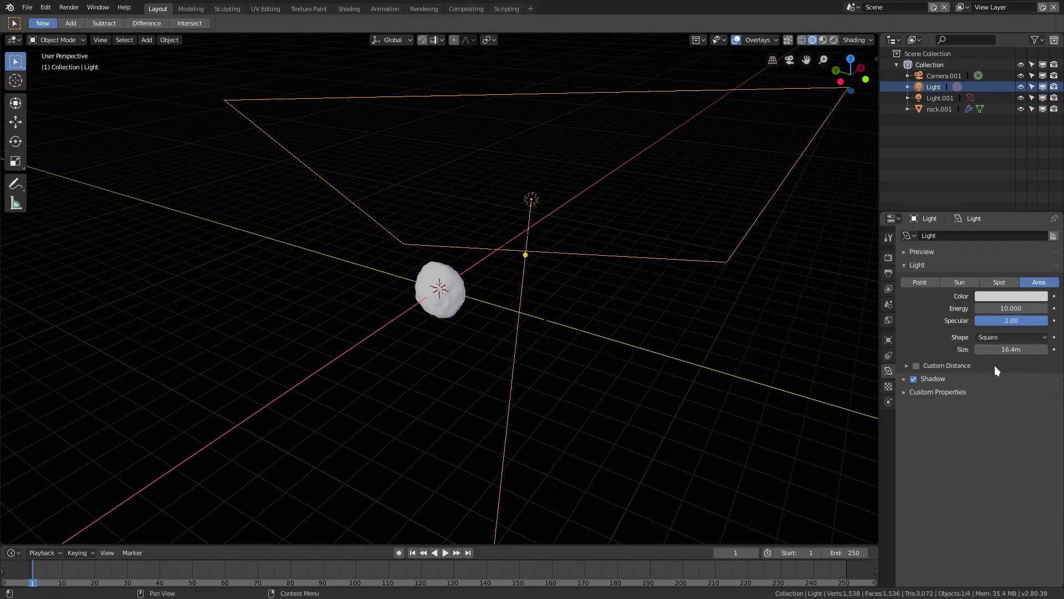
pyautogui.click(941, 98)
pyautogui.moveTo(407, 401); pyautogui.dragTo(352, 315, button='middle')
pyautogui.moveTo(573, 361); pyautogui.dragTo(469, 311, button='middle')
# Return to the camera view, select the rock and set the viewport shading to rendered
pyautogui.press('KP_0')
pyautogui.click(468, 319)
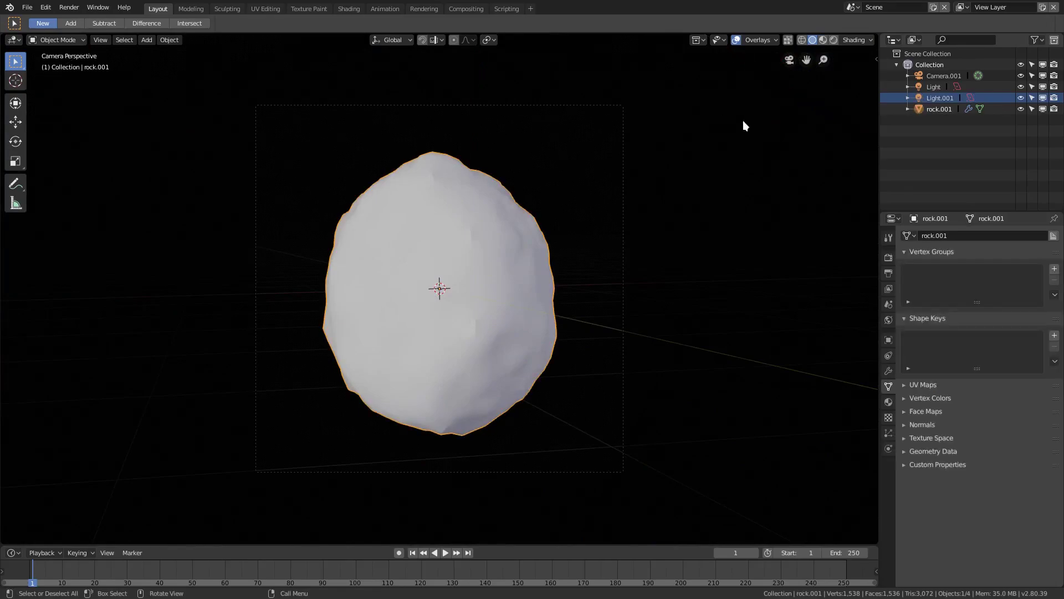
pyautogui.click(834, 40)
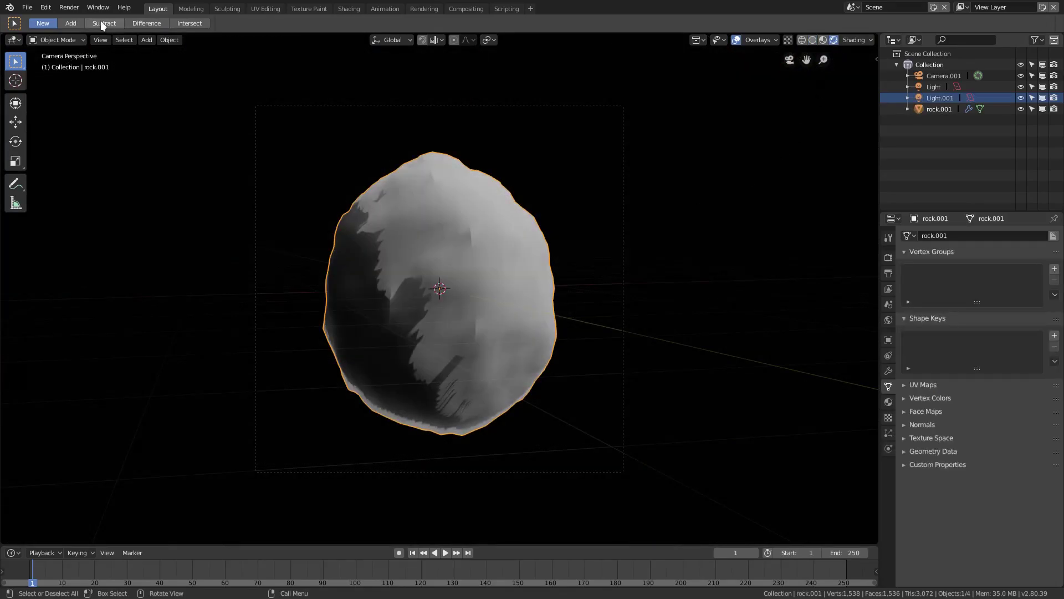
# Render the image at the current resolution, inspect the rock's surface detail and close the render window
pyautogui.click(70, 7)
pyautogui.click(91, 21)
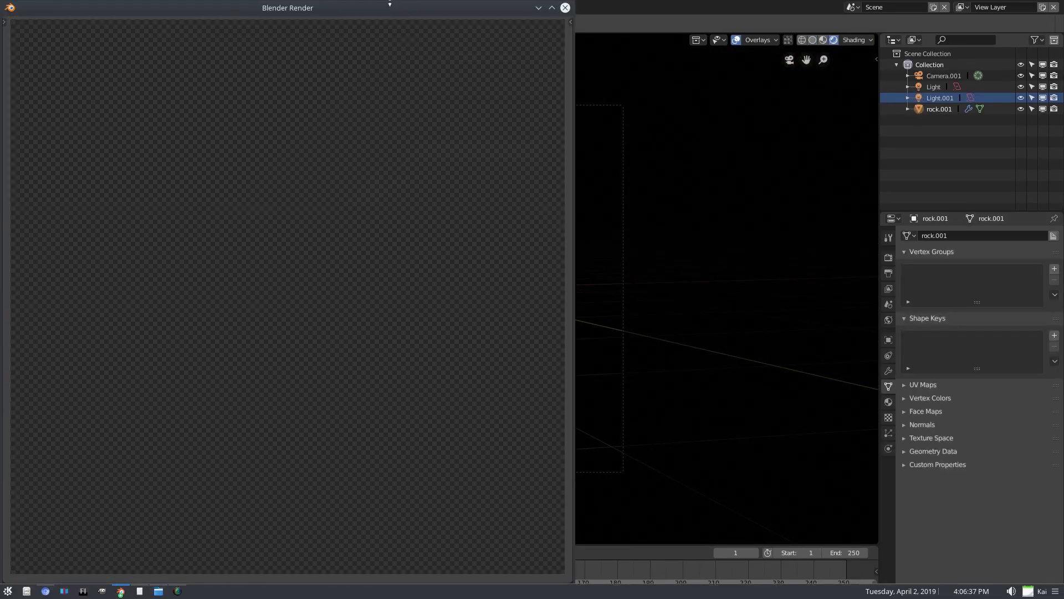
pyautogui.scroll(-2, 394, 298)
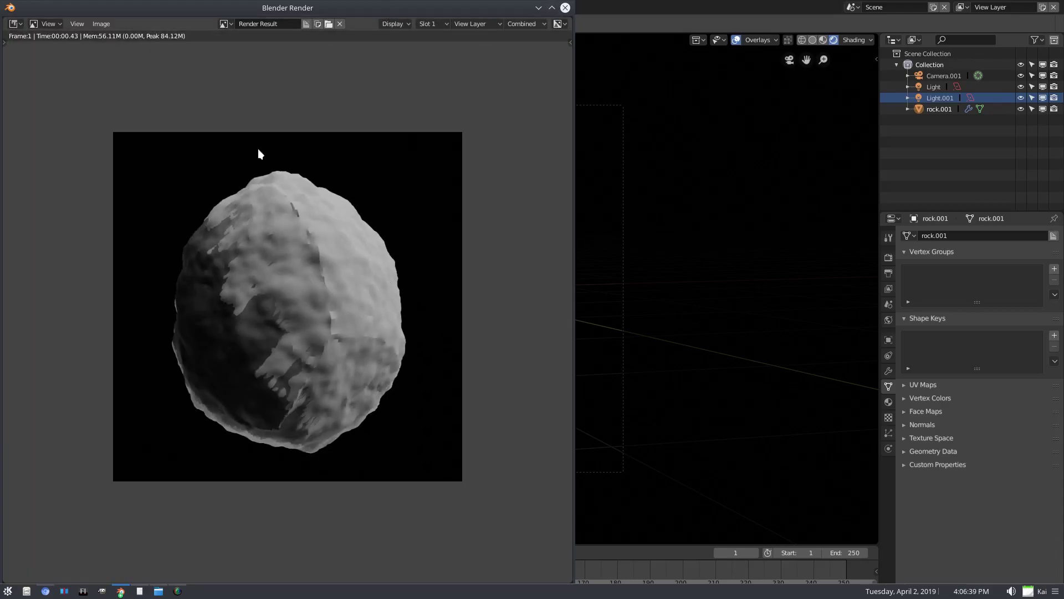
pyautogui.scroll(-2, 346, 297)
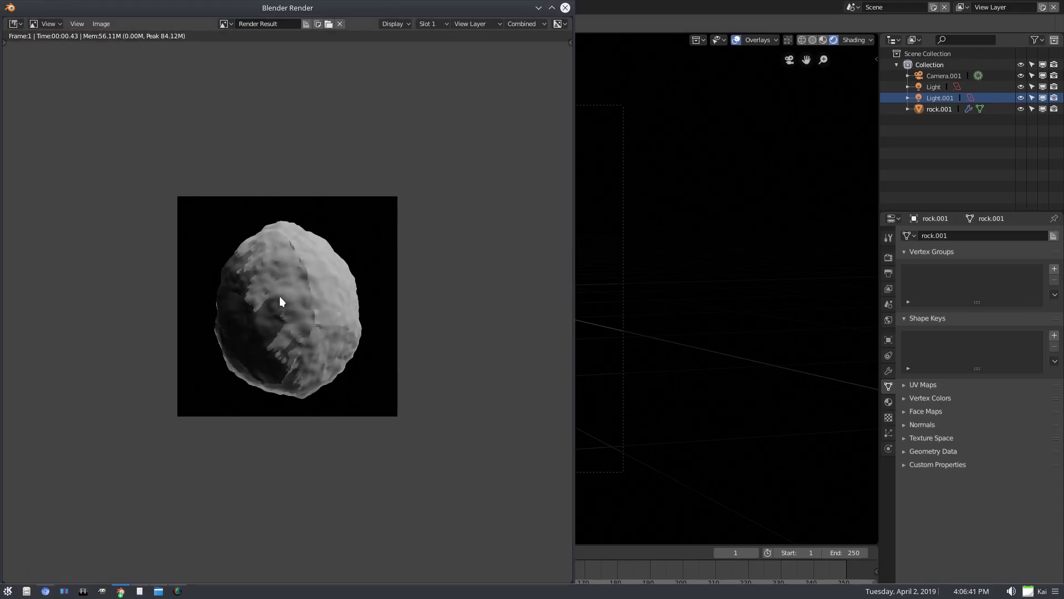
pyautogui.scroll(5, 281, 304)
pyautogui.scroll(-3, 472, 343)
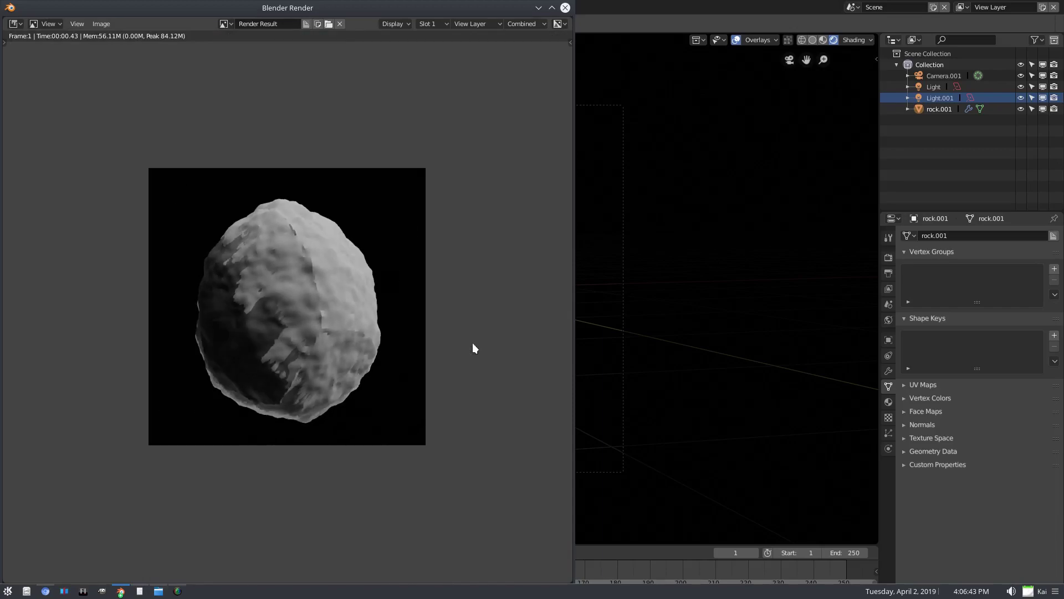
pyautogui.scroll(2, 455, 344)
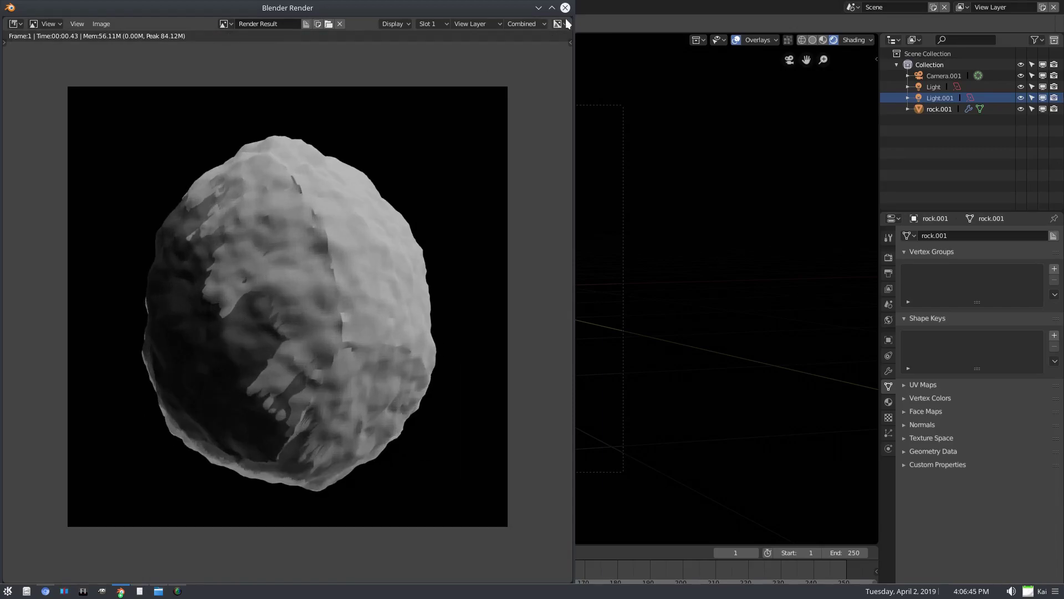
pyautogui.click(565, 8)
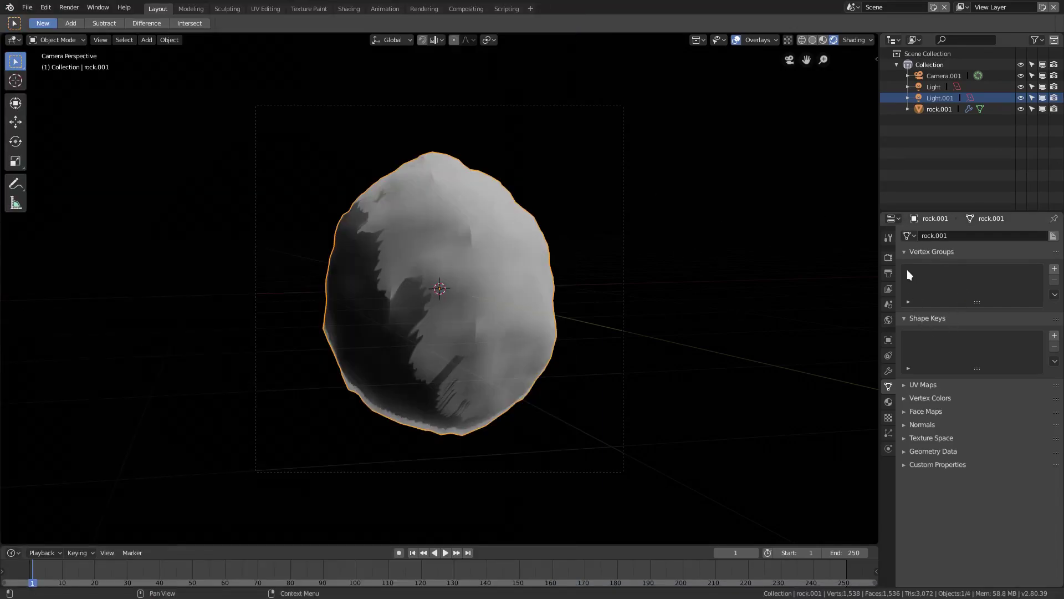
# Set the output resolution to 100 px in both X and Y
pyautogui.click(888, 257)
pyautogui.click(888, 274)
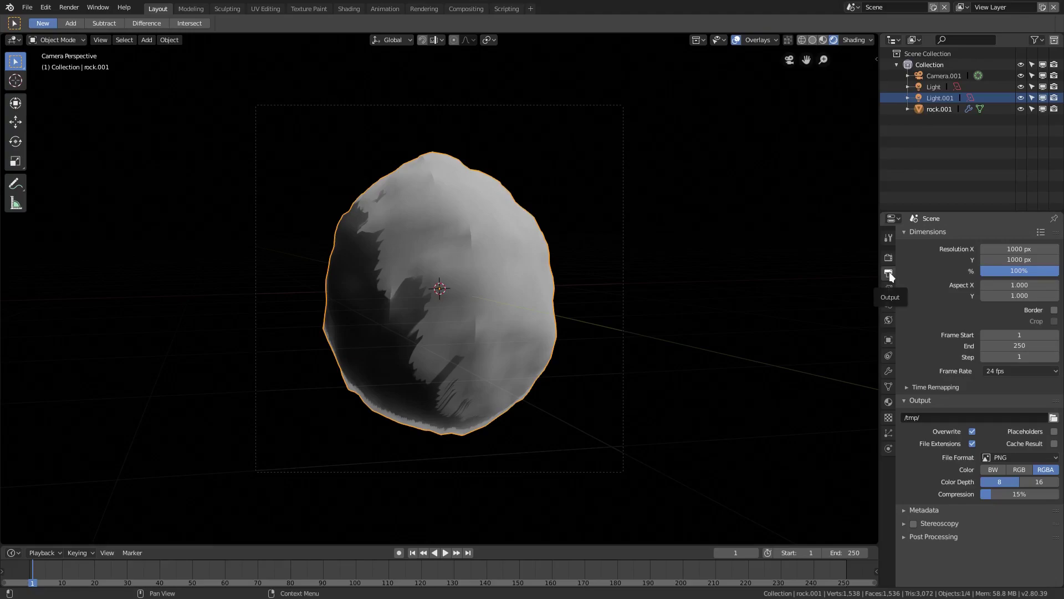
pyautogui.click(1033, 250)
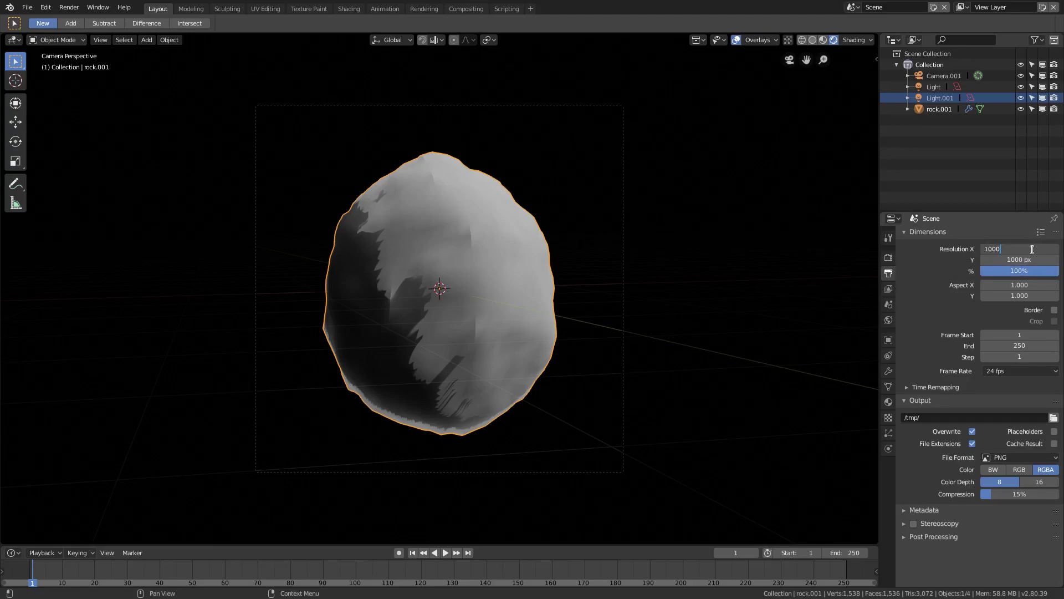
pyautogui.press('BackSpace')
pyautogui.click(1030, 261)
pyautogui.click(1030, 260)
pyautogui.click(1029, 260)
pyautogui.press('BackSpace')
pyautogui.click(823, 338)
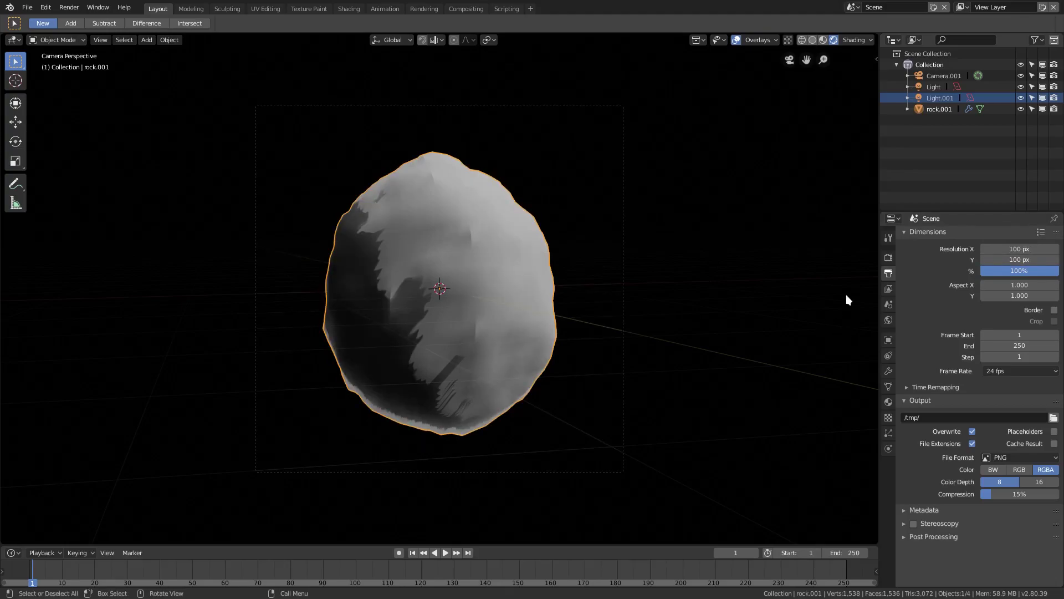
# Set the output resolution to 128 px in both X and Y
pyautogui.click(1028, 248)
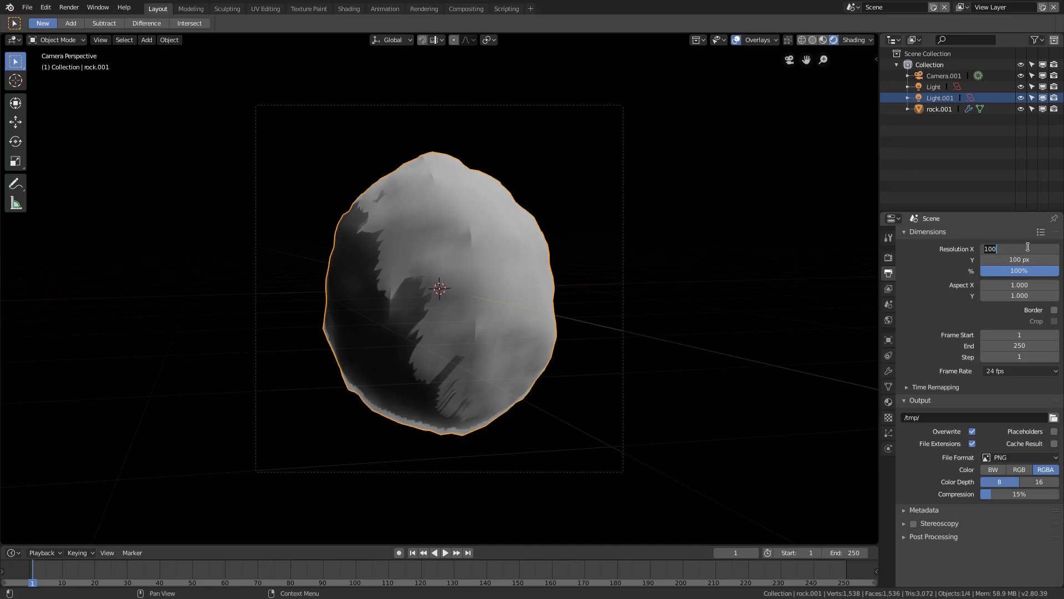
pyautogui.write('128')
pyautogui.press('Return')
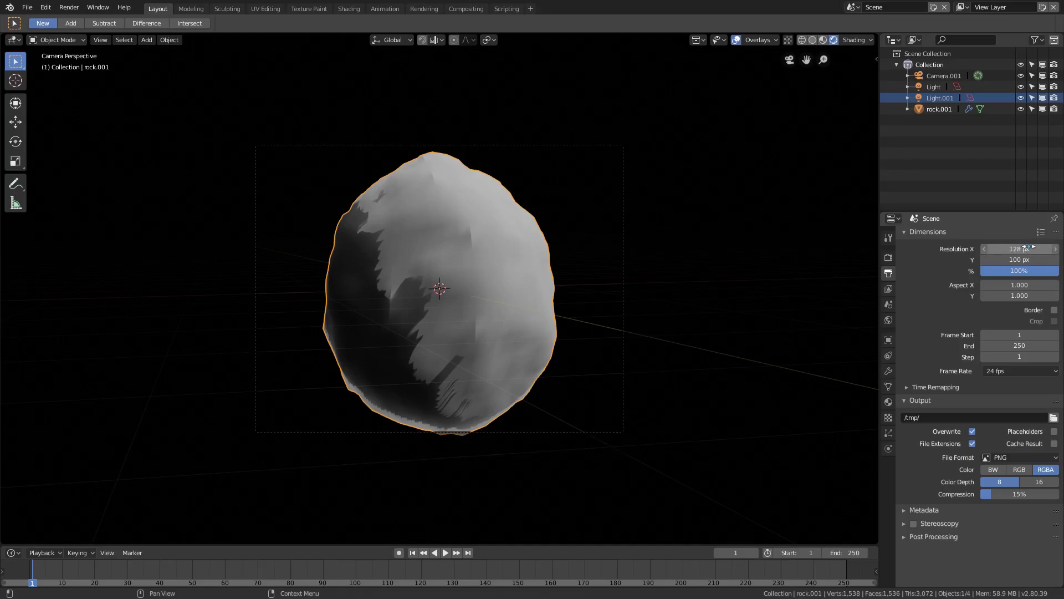
pyautogui.click(1027, 260)
pyautogui.write('128')
pyautogui.press('Return')
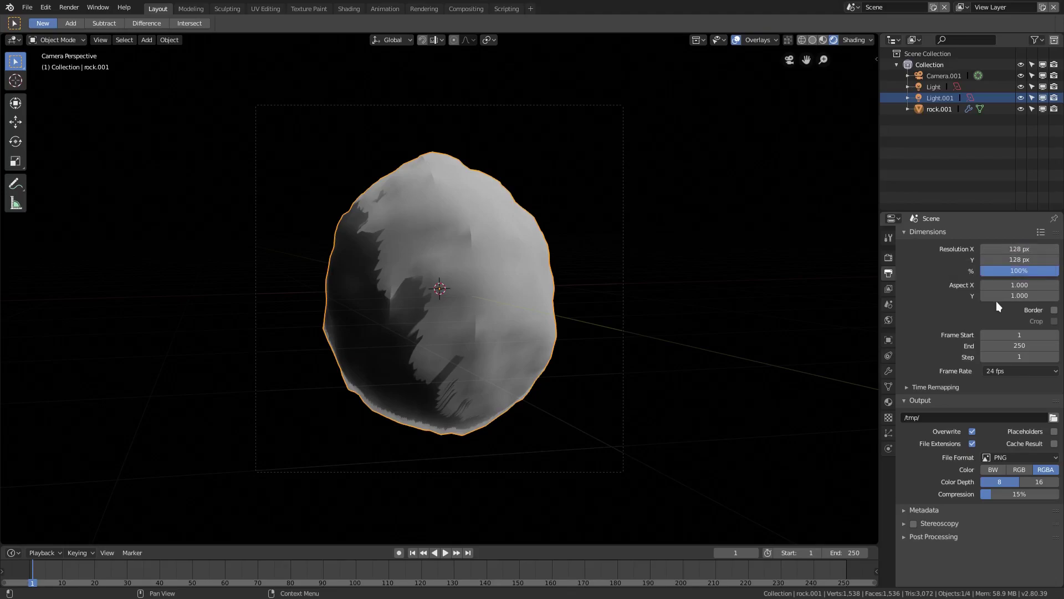
# Render the image at 128 × 128 px, examine the smoothing of the rock's edges enlarged and close the render window
pyautogui.click(71, 8)
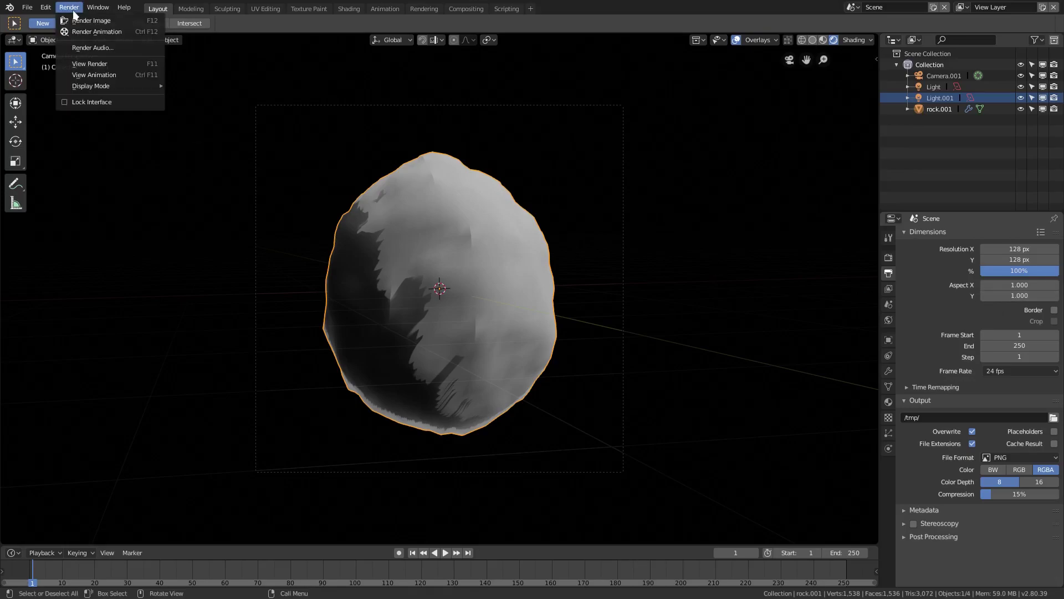
pyautogui.click(80, 21)
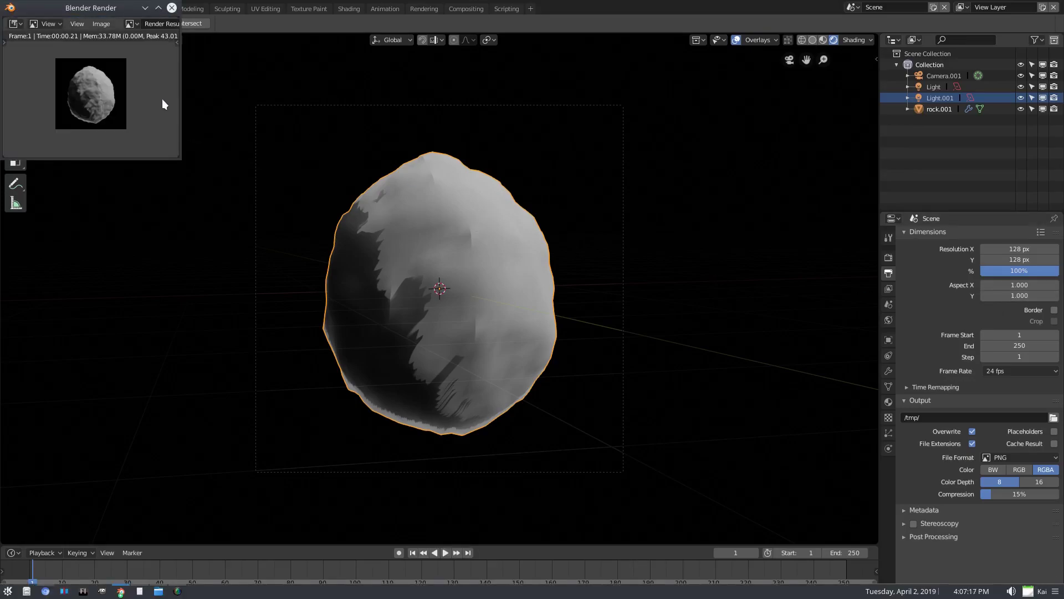
pyautogui.click(158, 7)
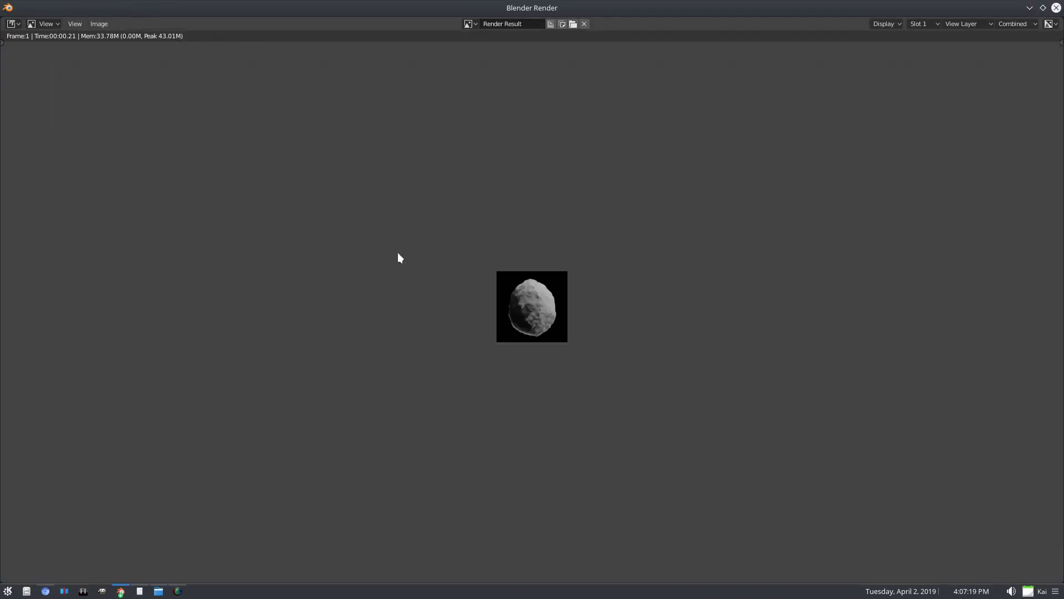
pyautogui.scroll(7, 548, 292)
pyautogui.scroll(1, 567, 304)
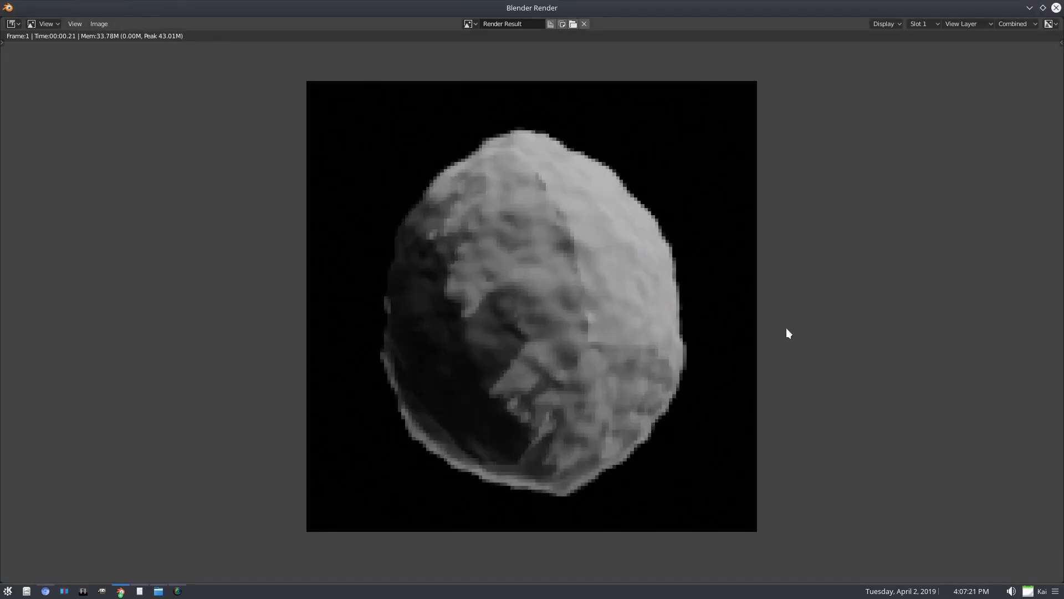
pyautogui.scroll(-2, 849, 451)
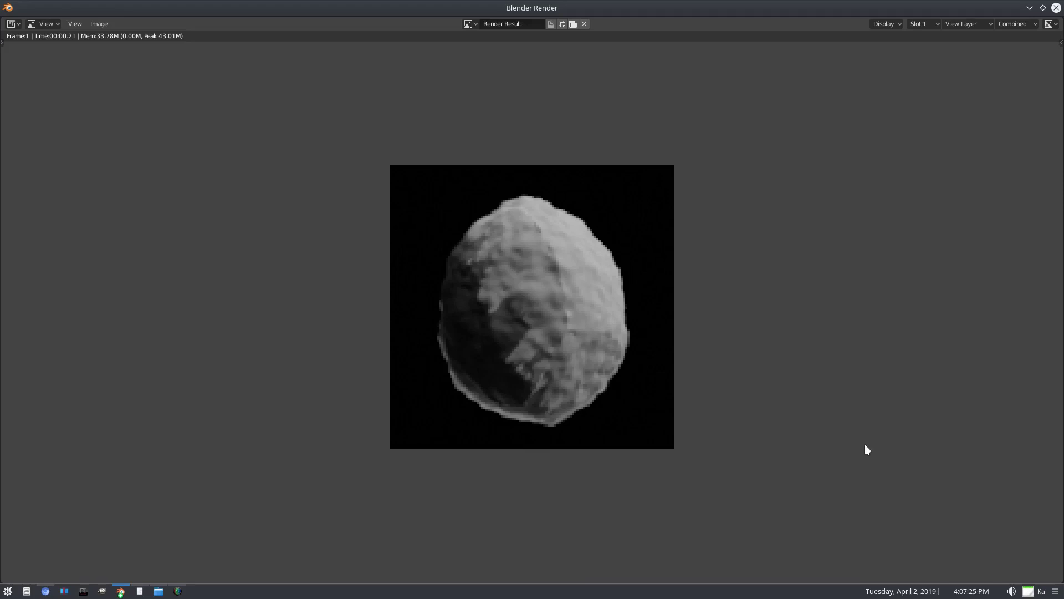
pyautogui.scroll(-3, 866, 447)
pyautogui.scroll(4, 866, 447)
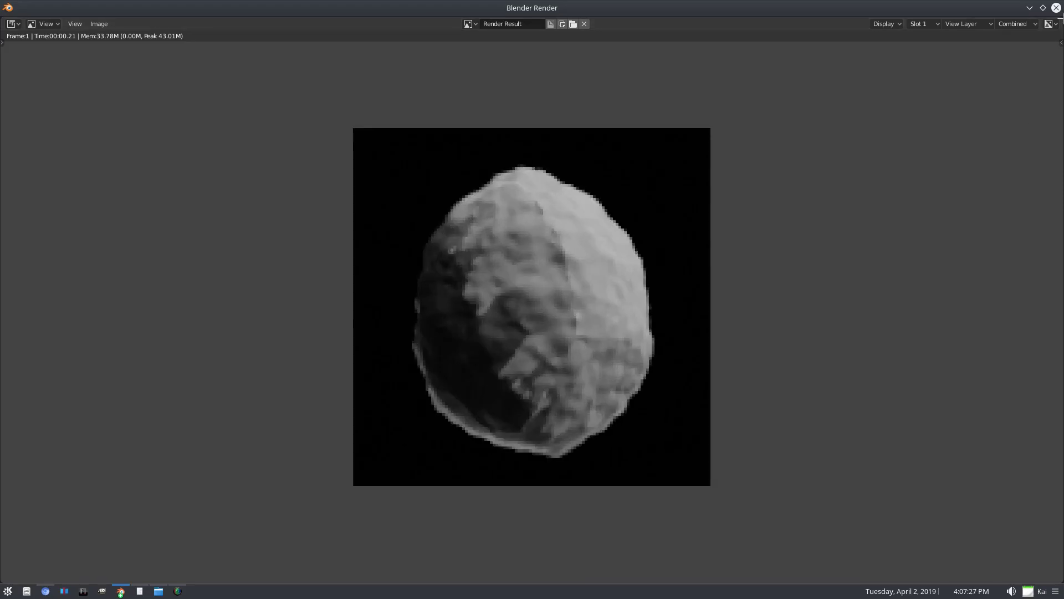
pyautogui.click(1056, 8)
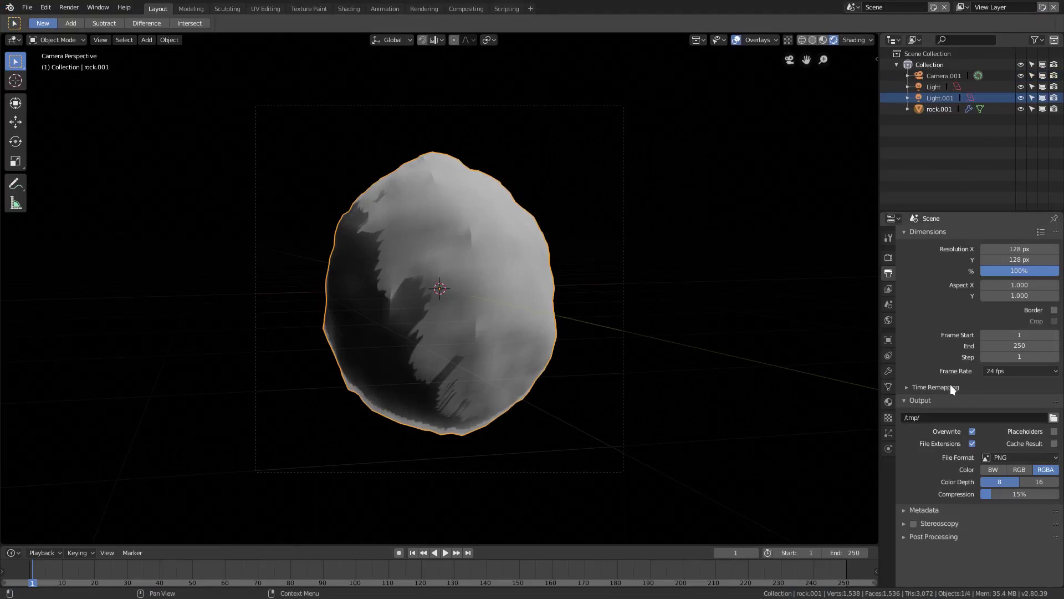
# Reduce the Film filter size to 0.01 px in the render settings
pyautogui.click(889, 258)
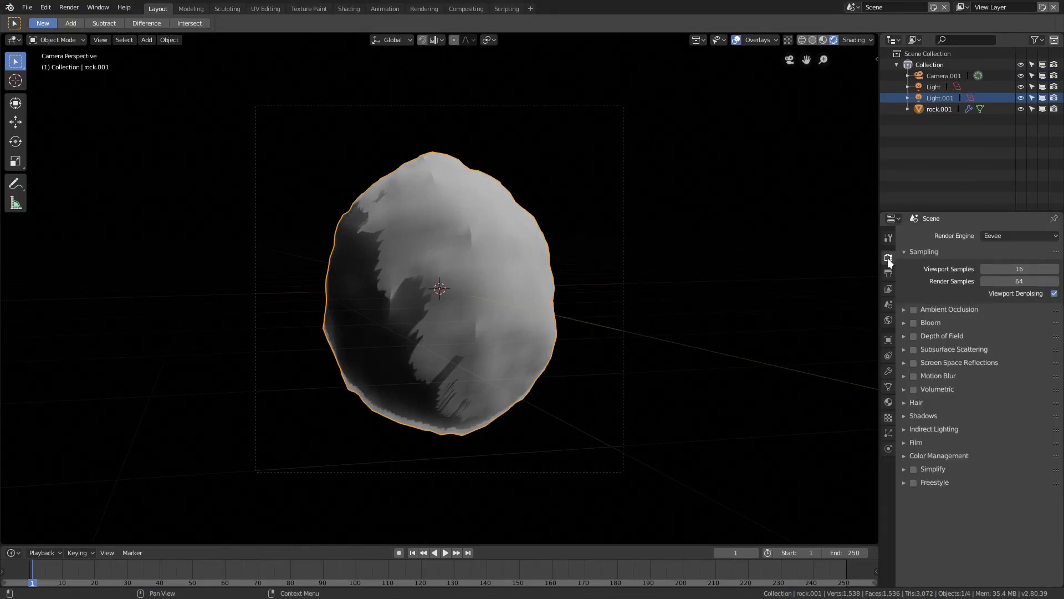
pyautogui.click(929, 442)
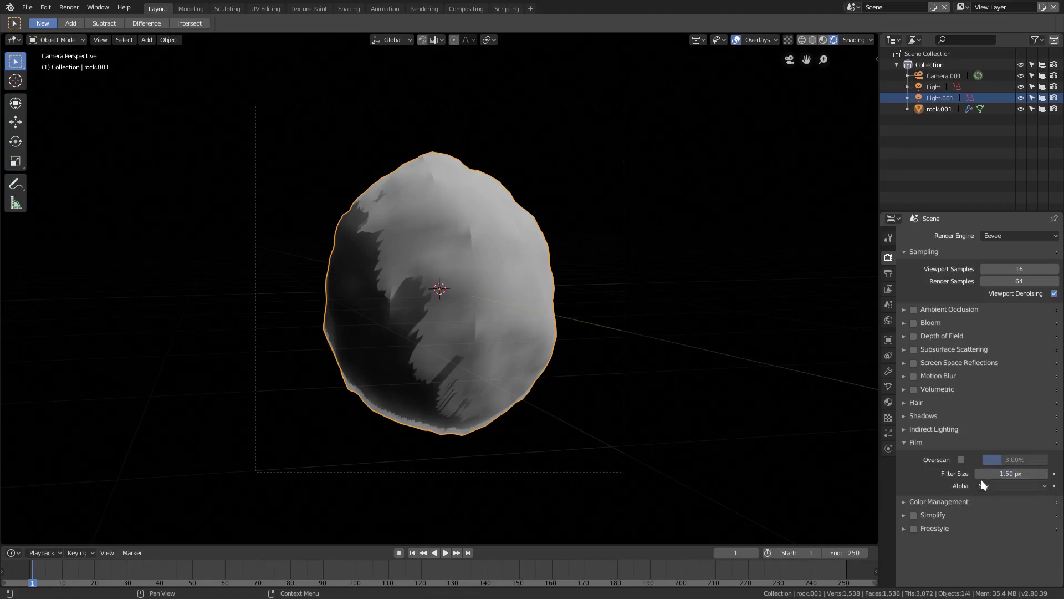
pyautogui.moveTo(1016, 473); pyautogui.dragTo(978, 473)
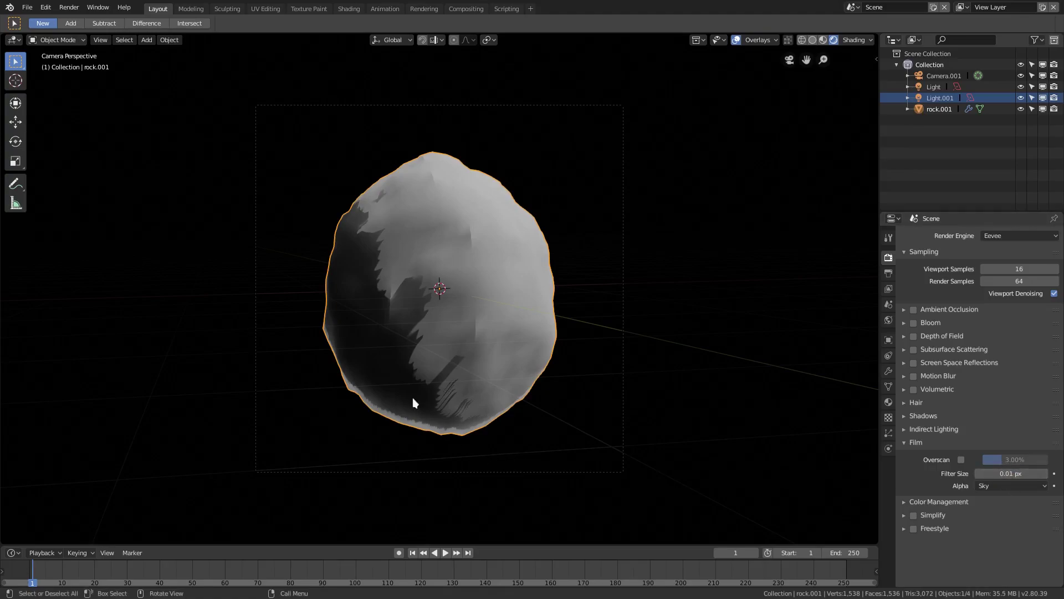
# Render the image again with the reduced filter size and examine the individual pixels along the rock's outline
pyautogui.click(69, 7)
pyautogui.click(86, 22)
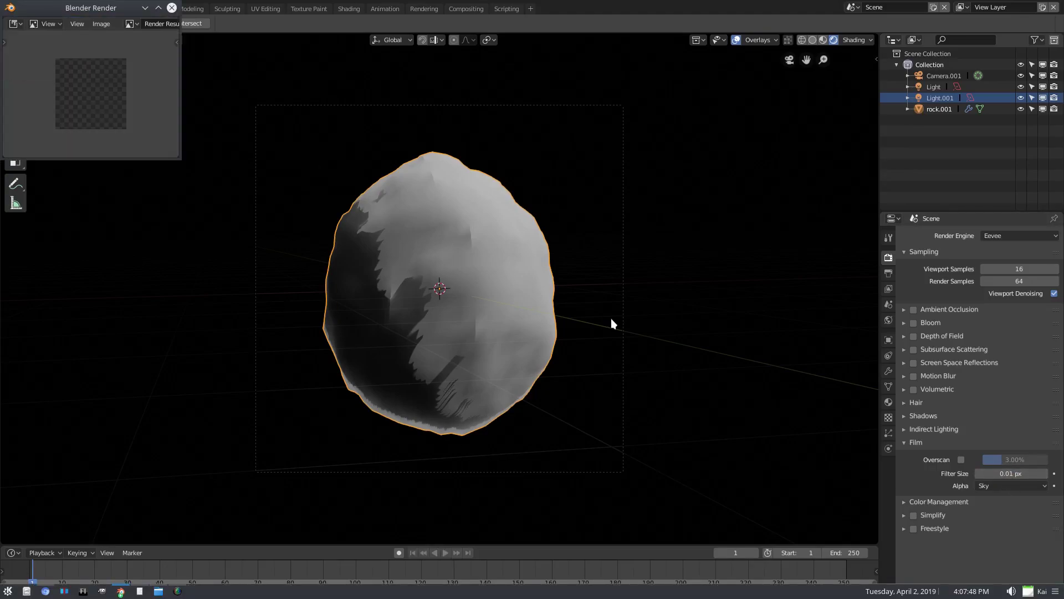
pyautogui.click(158, 8)
pyautogui.scroll(9, 565, 310)
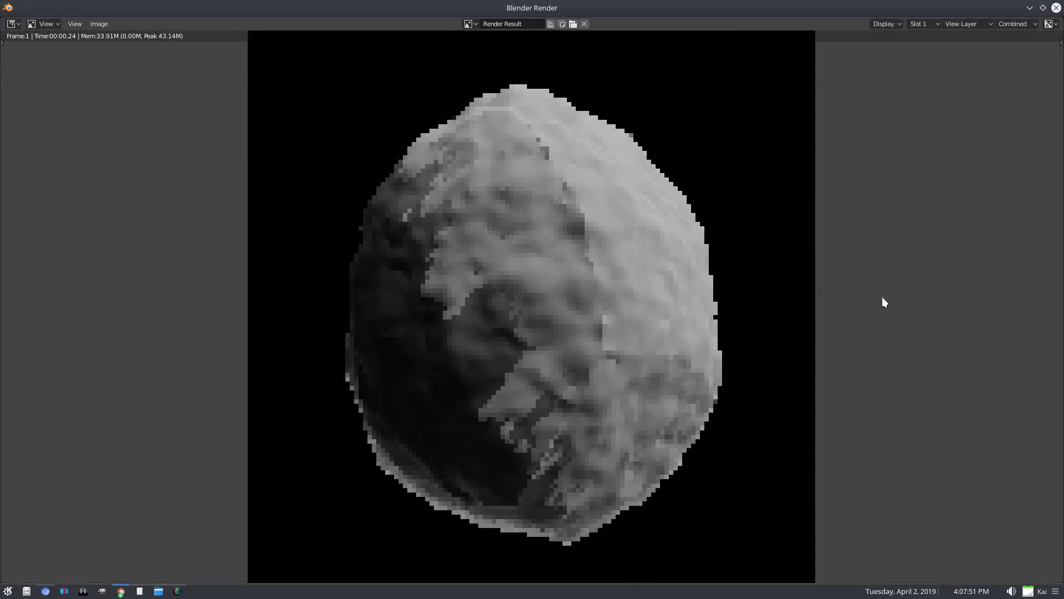
pyautogui.scroll(-1, 884, 302)
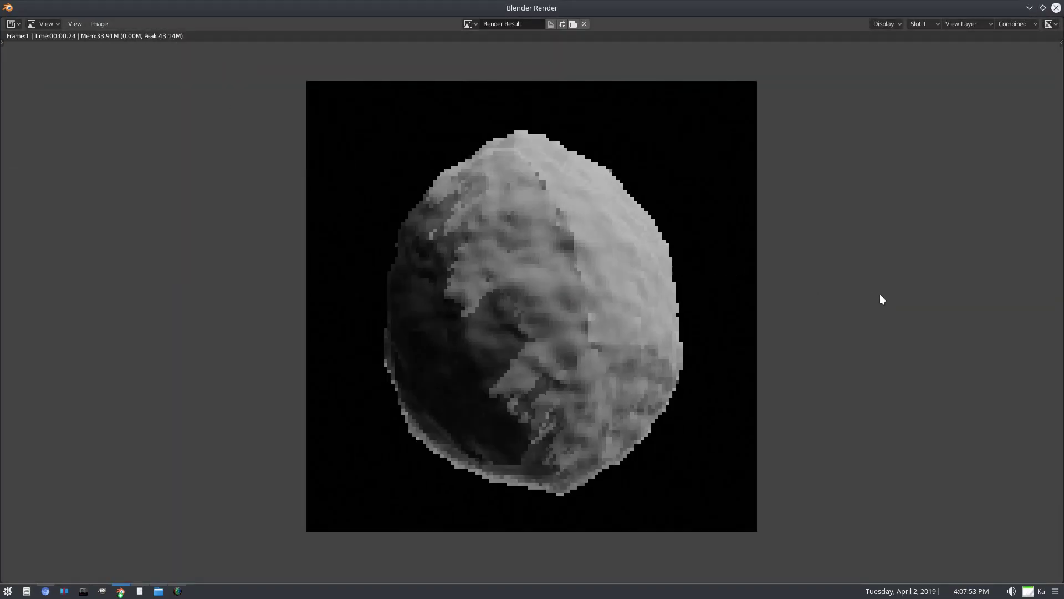
pyautogui.scroll(5, 491, 172)
pyautogui.moveTo(444, 142); pyautogui.dragTo(639, 580, button='middle')
pyautogui.scroll(5, 583, 267)
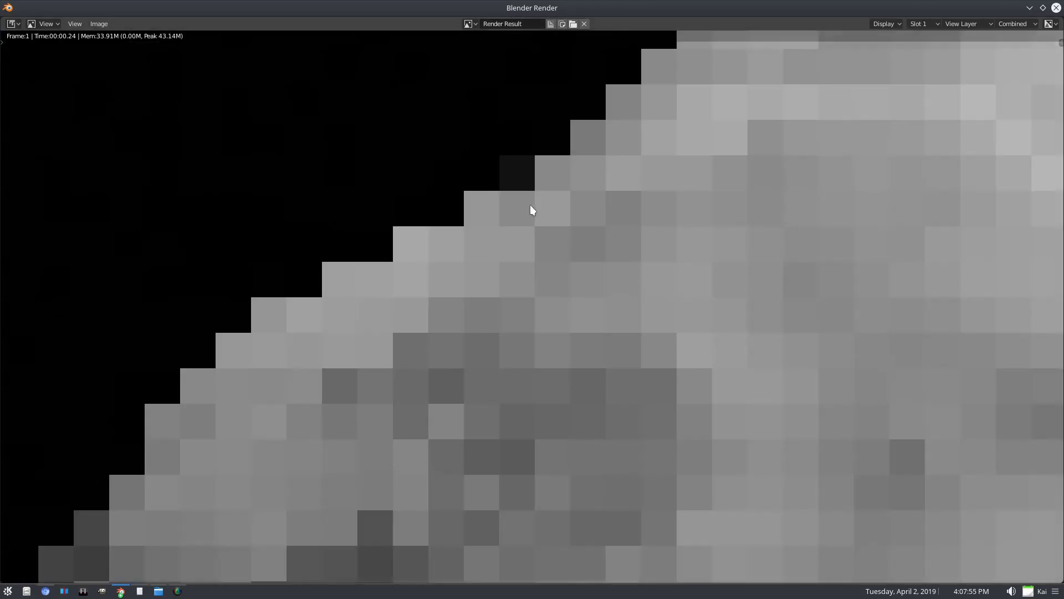
pyautogui.scroll(-10, 531, 209)
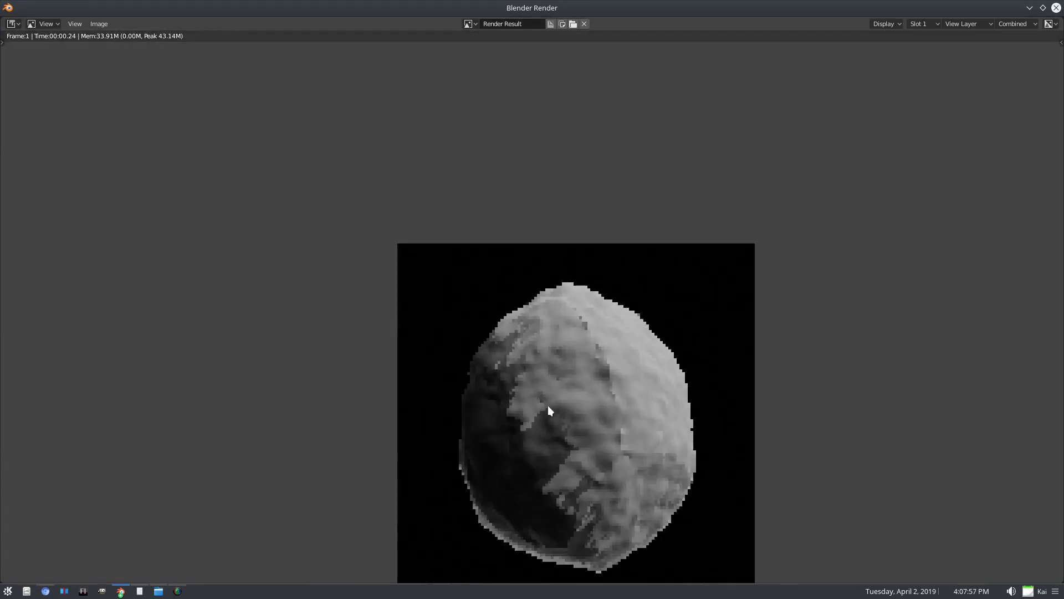
pyautogui.moveTo(547, 409); pyautogui.dragTo(524, 272, button='middle')
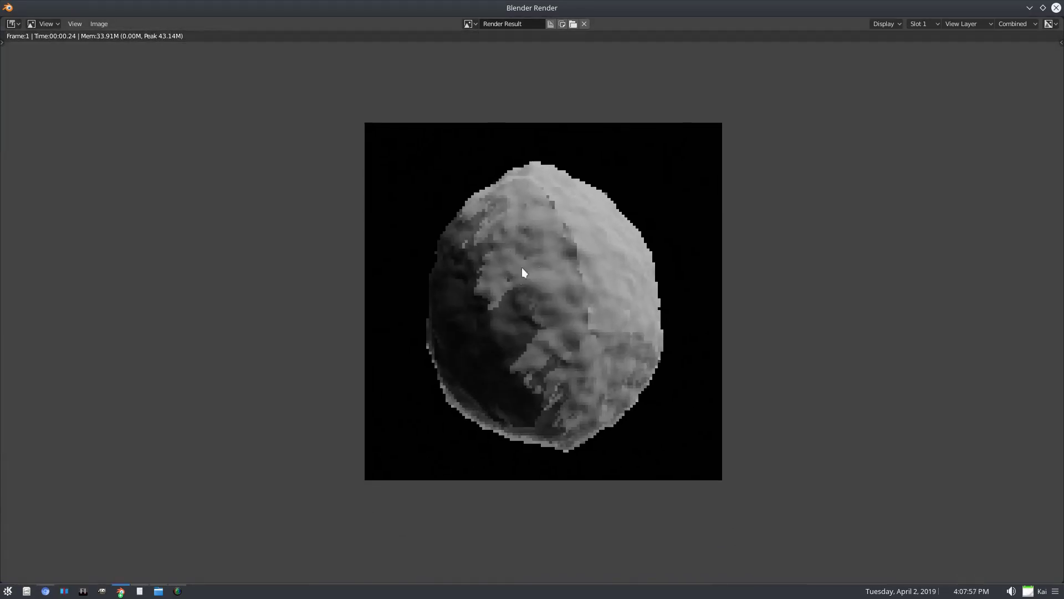
# Close the render window and set the Film filter size to 1.5 px for comparison
pyautogui.click(1056, 8)
pyautogui.click(1014, 472)
pyautogui.write('1')
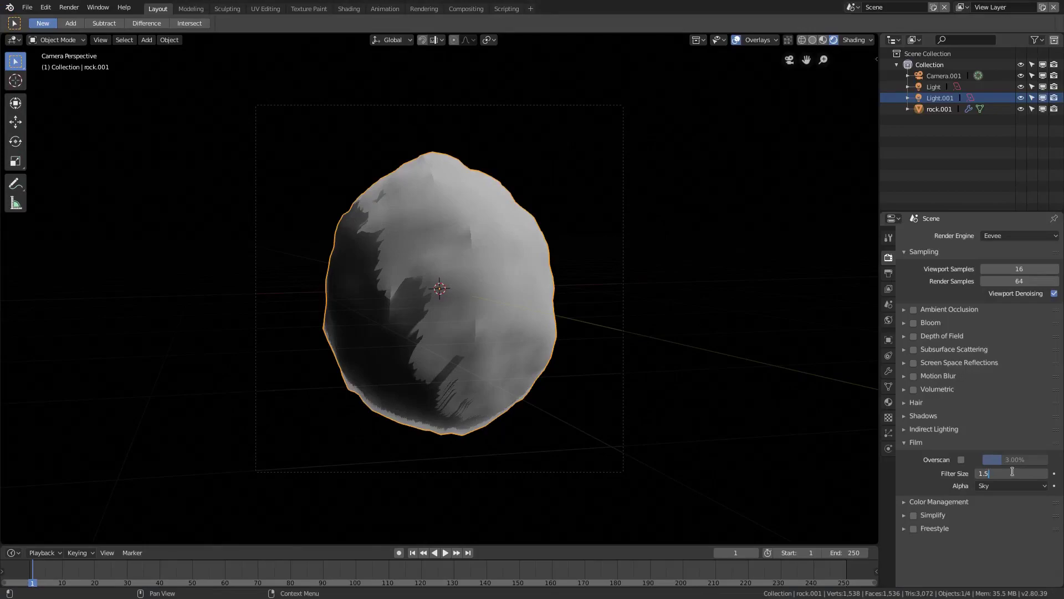
pyautogui.write('.5')
pyautogui.press('Return')
# Render the image with the larger filter size, examine the rock's outline enlarged and close the render window
pyautogui.click(69, 7)
pyautogui.click(88, 27)
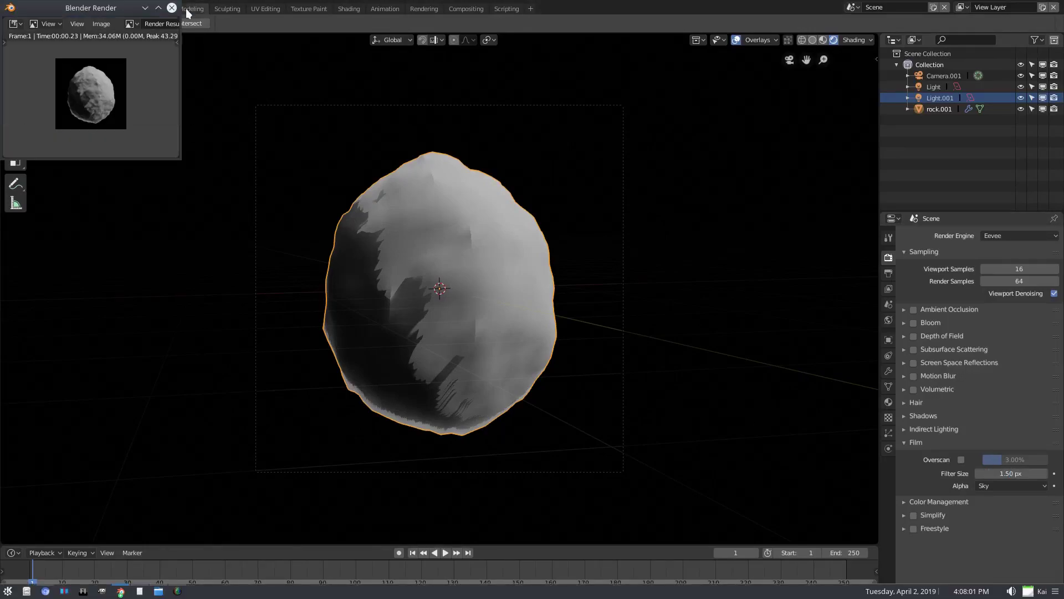
pyautogui.click(159, 8)
pyautogui.scroll(10, 564, 308)
pyautogui.scroll(-2, 565, 309)
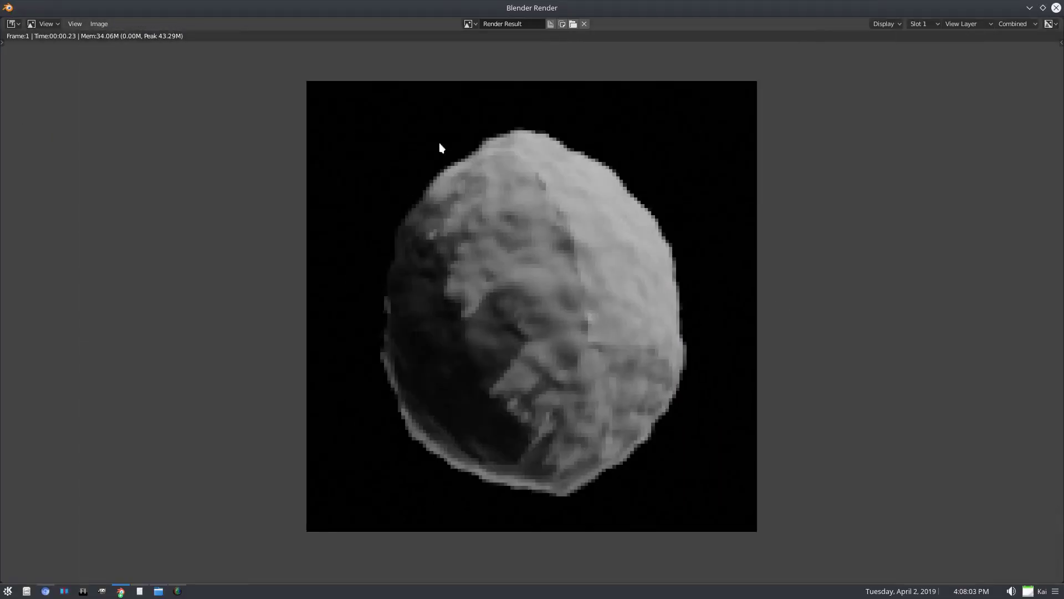
pyautogui.scroll(4, 440, 147)
pyautogui.click(1056, 8)
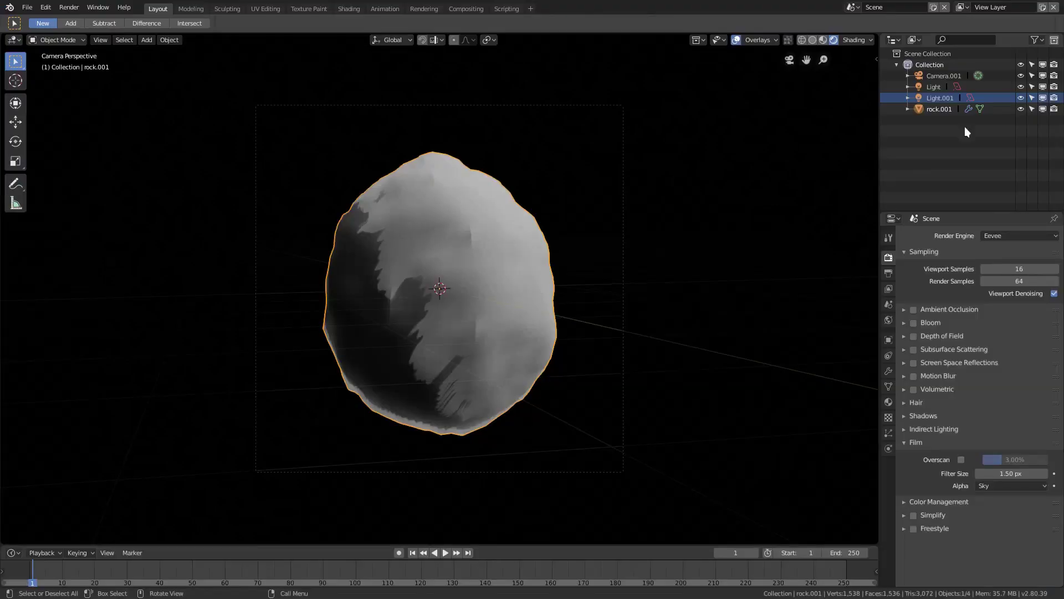
# Set the Film filter size back to 0.01 px and enable Soft Shadows in the render settings
pyautogui.moveTo(1014, 473); pyautogui.dragTo(958, 474)
pyautogui.click(907, 416)
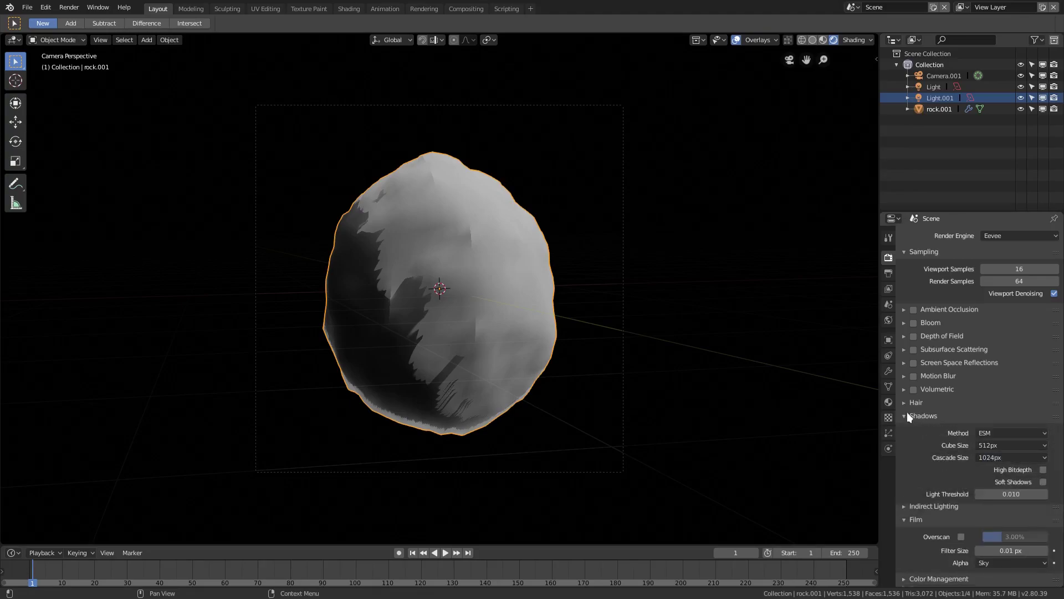
pyautogui.click(1042, 483)
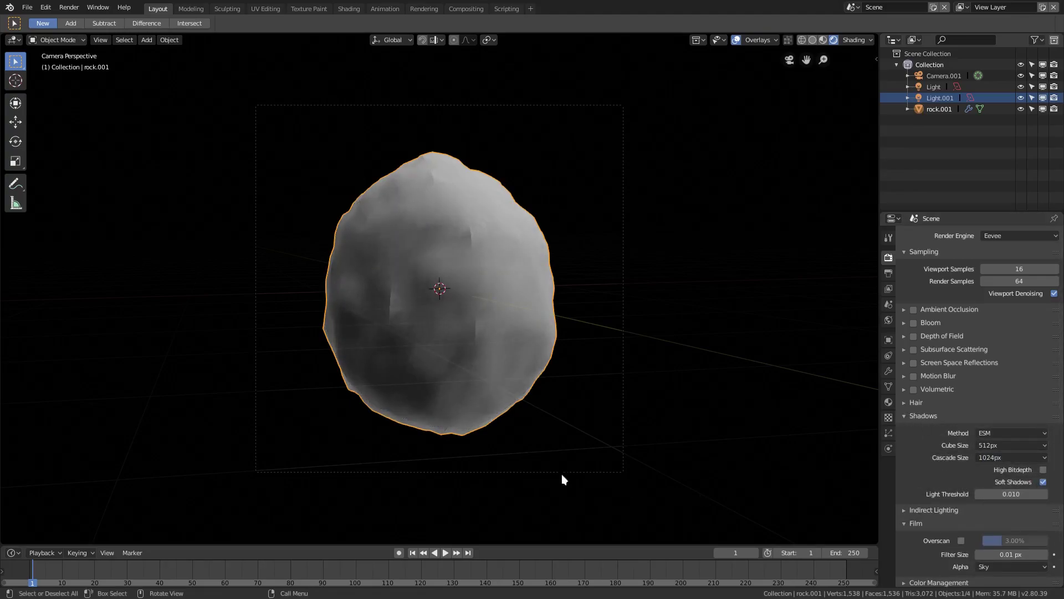
# Render the image with soft shadows, examine the shading across the rock enlarged and close the render window
pyautogui.click(68, 7)
pyautogui.click(83, 23)
pyautogui.click(158, 8)
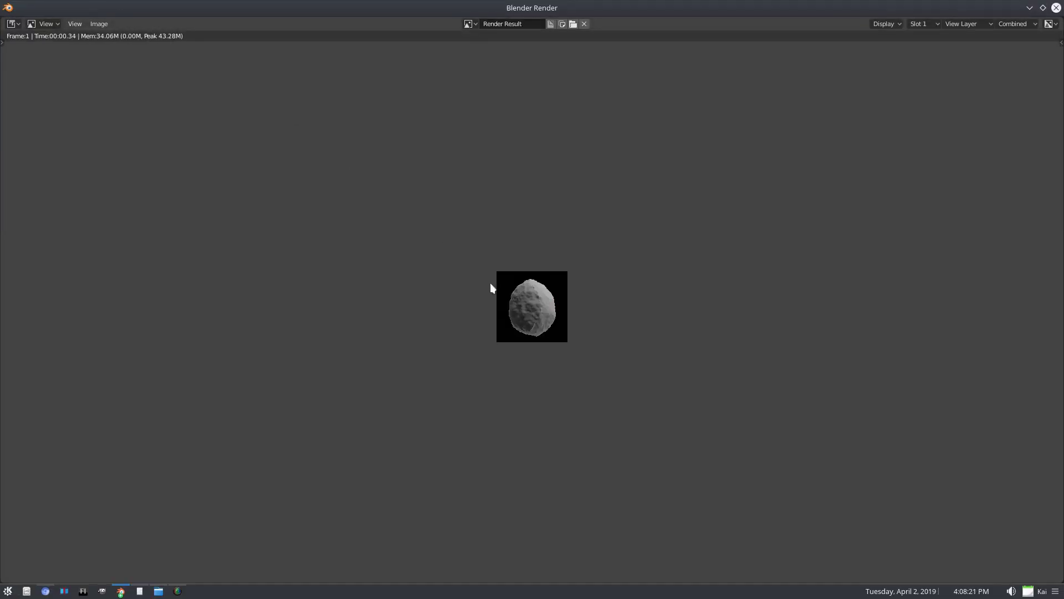
pyautogui.scroll(9, 541, 302)
pyautogui.scroll(-1, 581, 347)
pyautogui.scroll(-1, 581, 347)
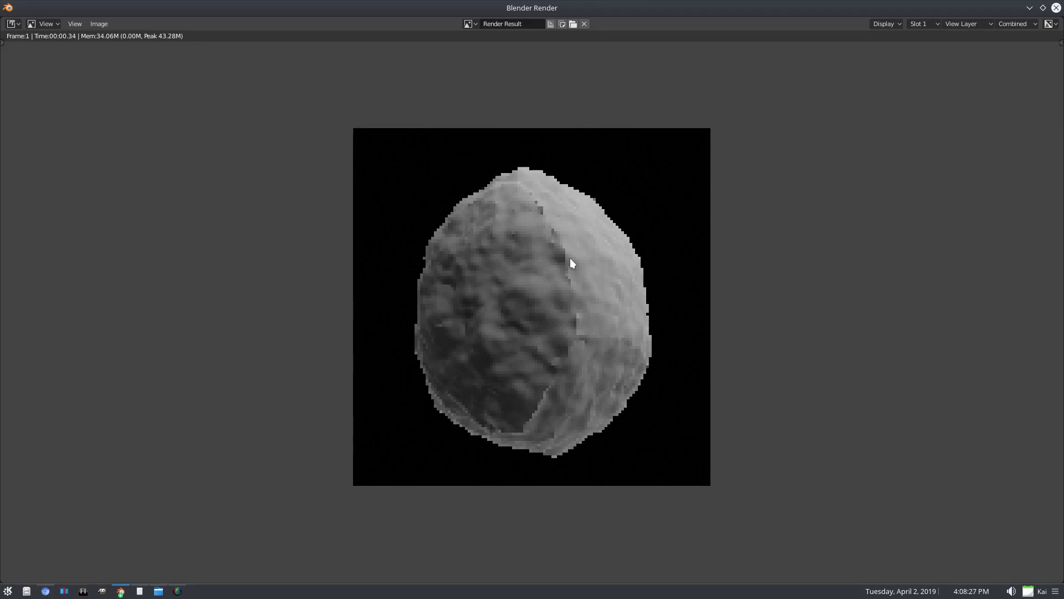
pyautogui.click(1056, 8)
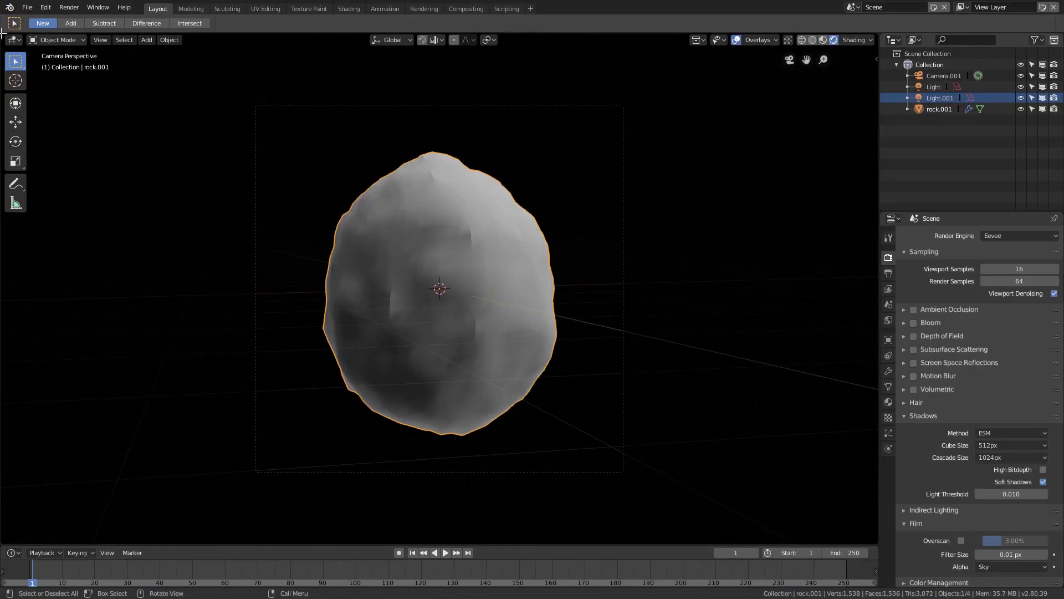
# Render the rock once more, inspect its pixelated outline and shadow transitions up close and close the result
pyautogui.click(68, 7)
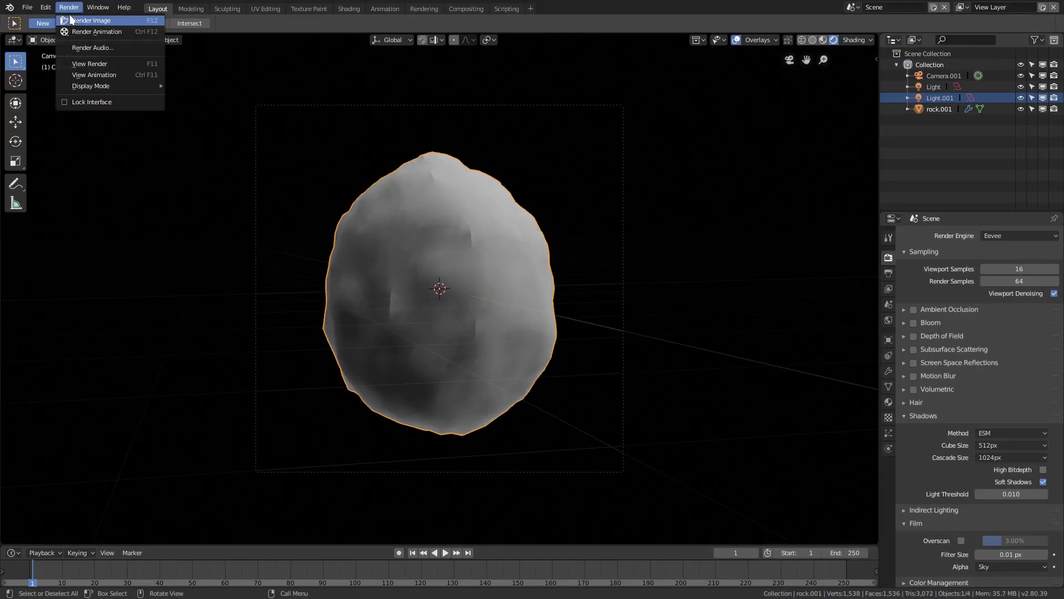
pyautogui.click(83, 21)
pyautogui.click(161, 9)
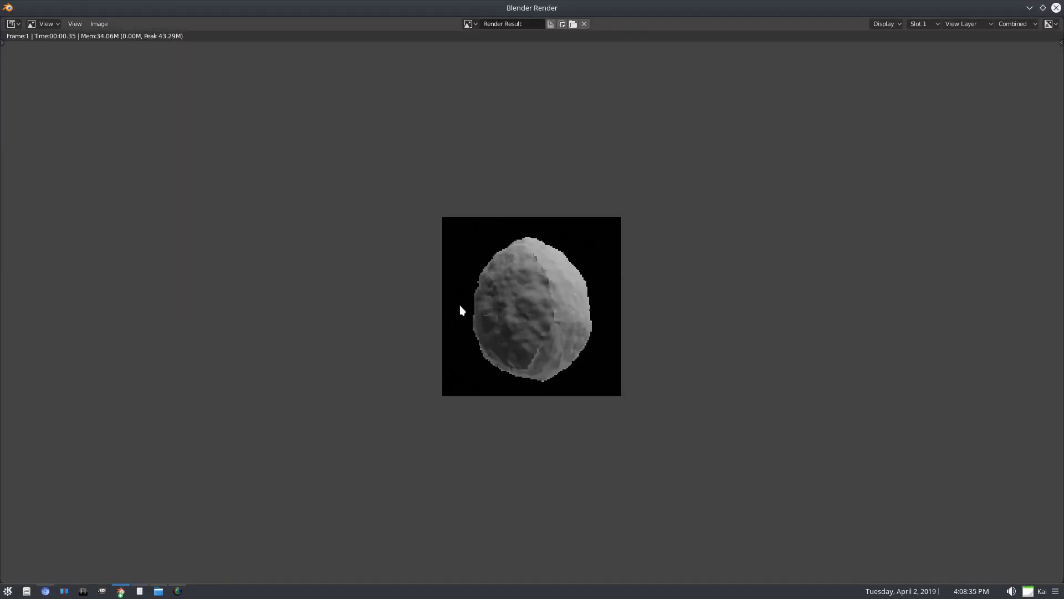
pyautogui.scroll(4, 460, 306)
pyautogui.scroll(1, 484, 271)
pyautogui.scroll(-1, 490, 282)
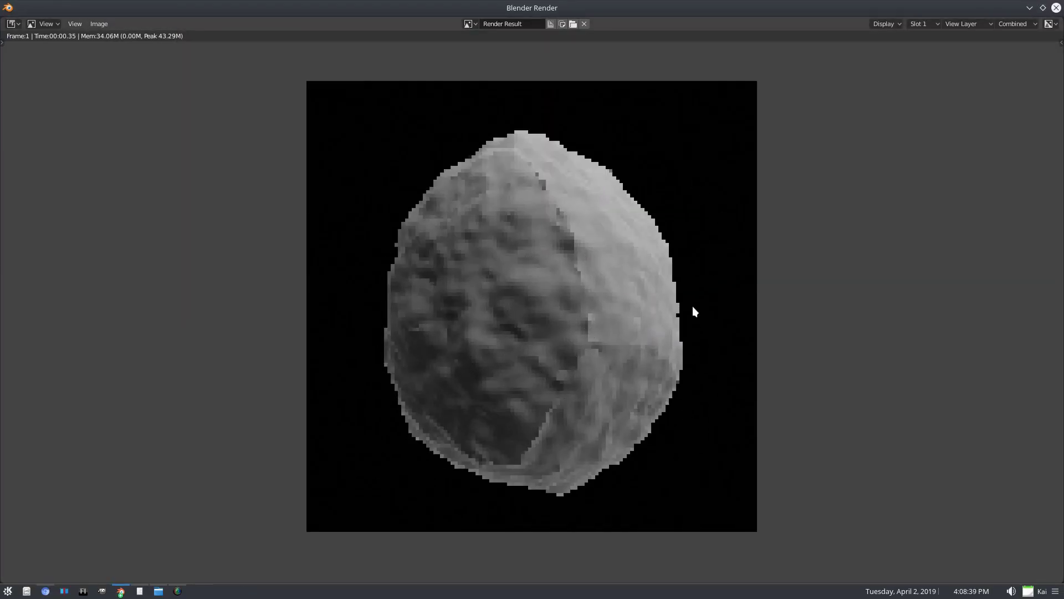
pyautogui.click(1056, 8)
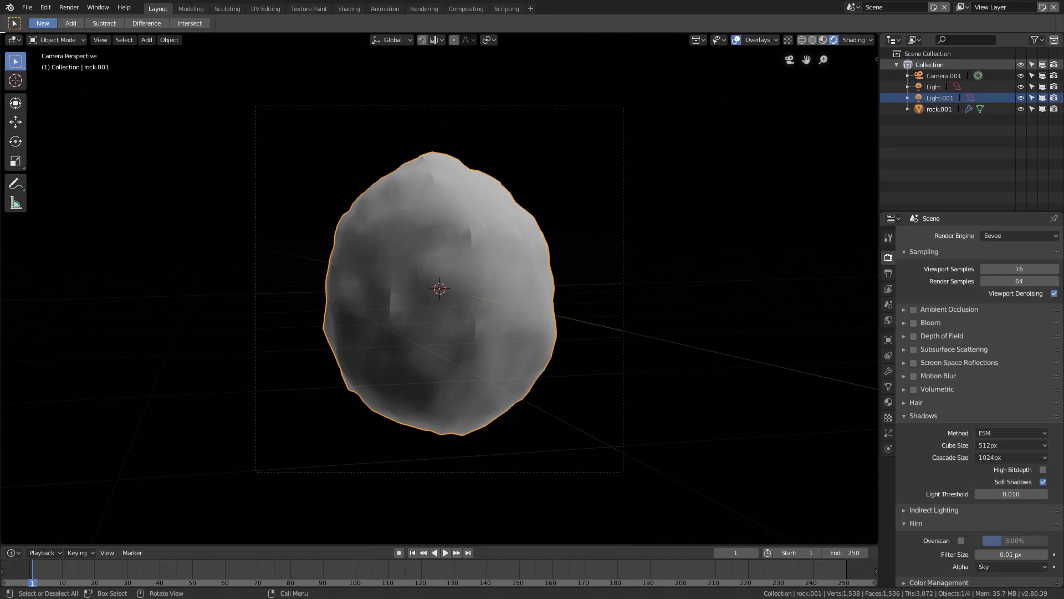
# Split the 3D viewport side by side, turn one half into a Shader Editor and widen it to show the rock material's nodes
pyautogui.moveTo(5, 36); pyautogui.dragTo(441, 45)
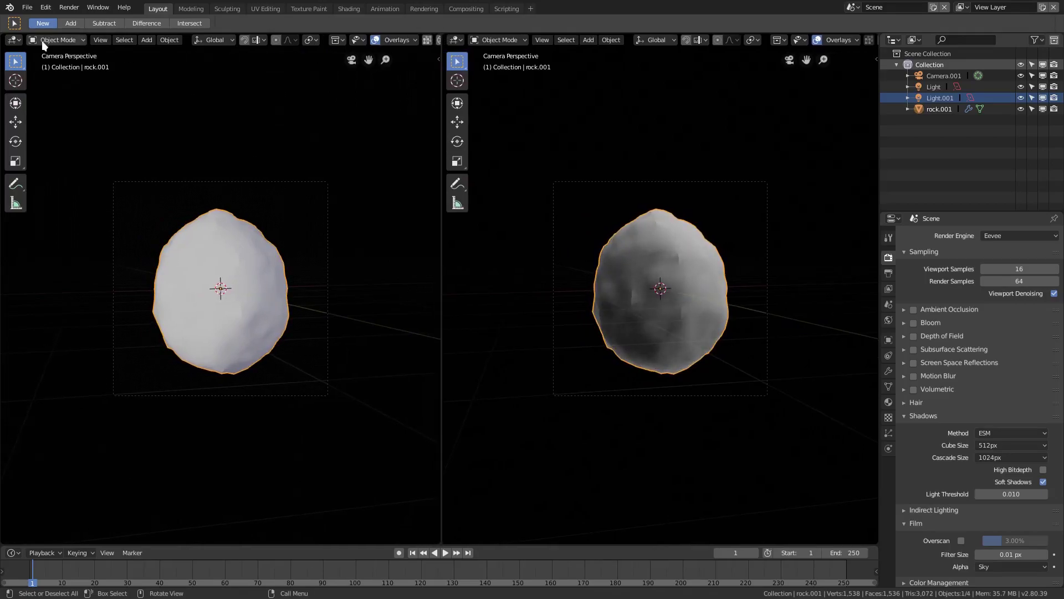
pyautogui.click(13, 39)
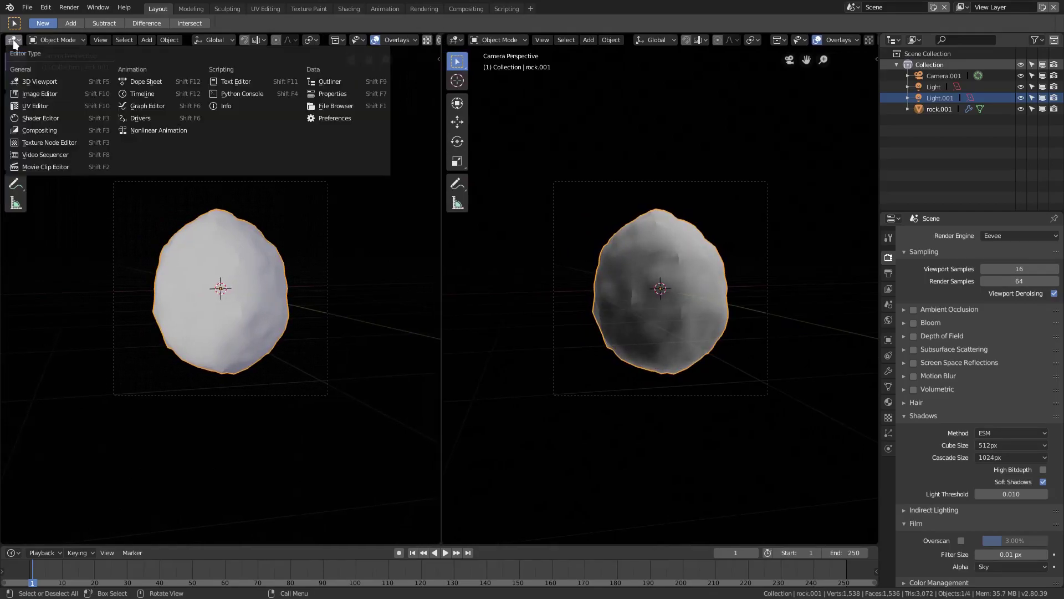
pyautogui.click(71, 117)
pyautogui.moveTo(340, 356); pyautogui.dragTo(520, 355)
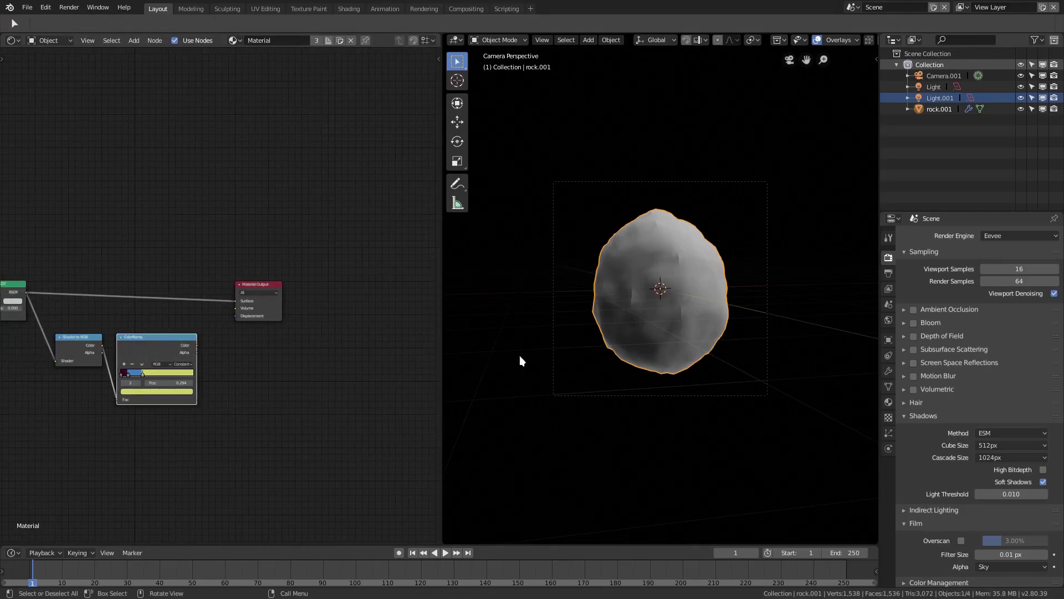
pyautogui.moveTo(287, 374); pyautogui.dragTo(419, 331, button='middle')
pyautogui.scroll(2, 372, 335)
pyautogui.scroll(2, 382, 327)
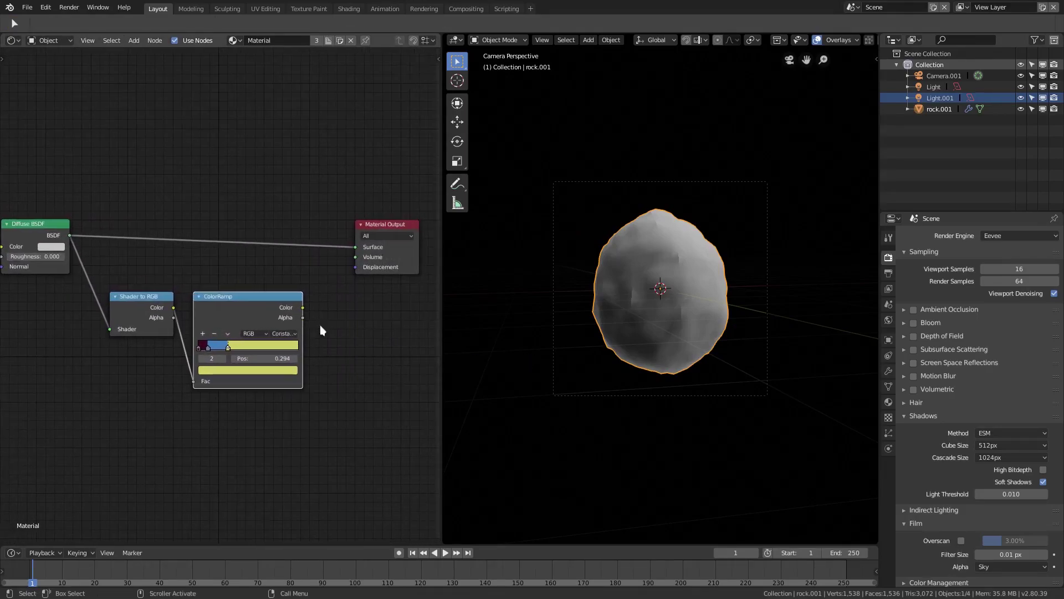
pyautogui.moveTo(441, 300); pyautogui.dragTo(563, 300)
pyautogui.scroll(2, 366, 346)
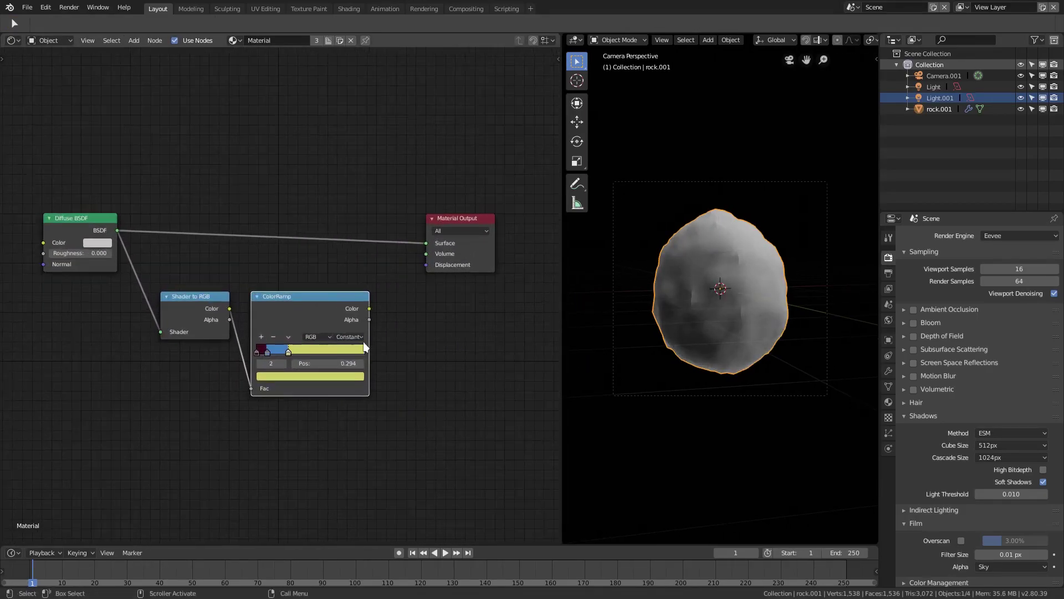
pyautogui.moveTo(420, 294); pyautogui.dragTo(445, 310, button='middle')
# Unlink the Diffuse BSDF from the Shader to RGB node and move the Diffuse BSDF close to the Material Output
pyautogui.moveTo(81, 228); pyautogui.dragTo(134, 206)
pyautogui.moveTo(176, 351); pyautogui.dragTo(151, 288)
pyautogui.moveTo(144, 205); pyautogui.dragTo(354, 226)
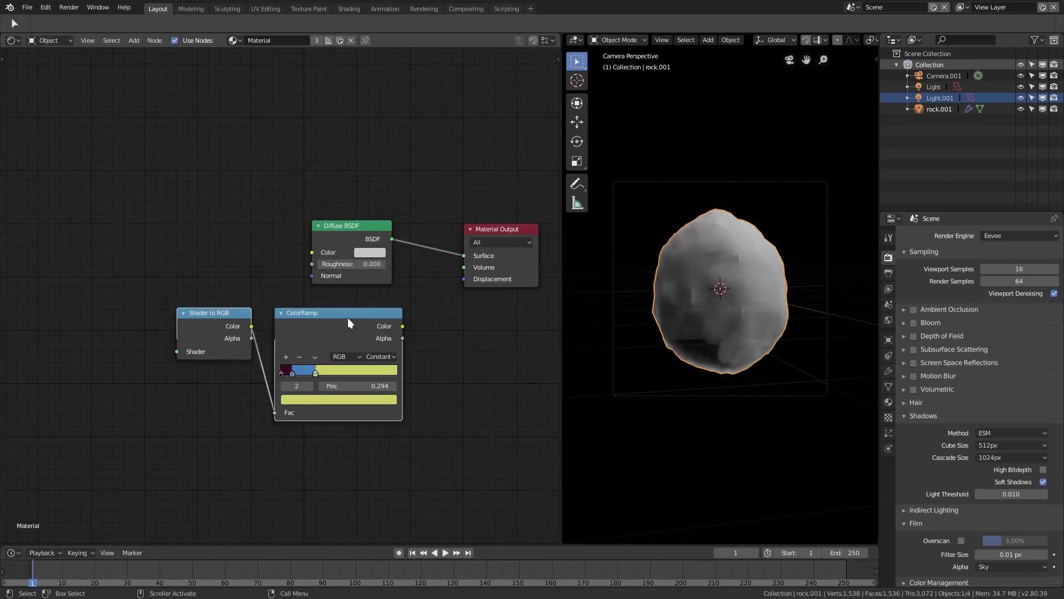
pyautogui.moveTo(348, 318); pyautogui.dragTo(272, 317, button='middle')
# Place the Diffuse BSDF before the Shader to RGB node and reroute its output from the Material Output into Shader to RGB
pyautogui.press('g')
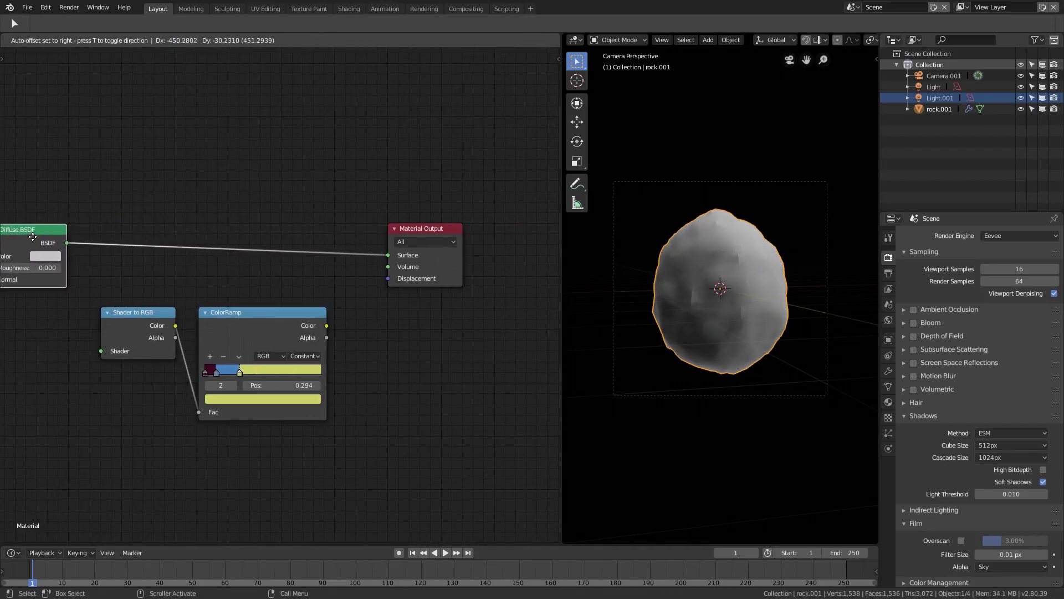
pyautogui.moveTo(33, 237); pyautogui.dragTo(28, 237)
pyautogui.moveTo(190, 224); pyautogui.dragTo(270, 233, button='middle')
pyautogui.moveTo(476, 241); pyautogui.dragTo(201, 261)
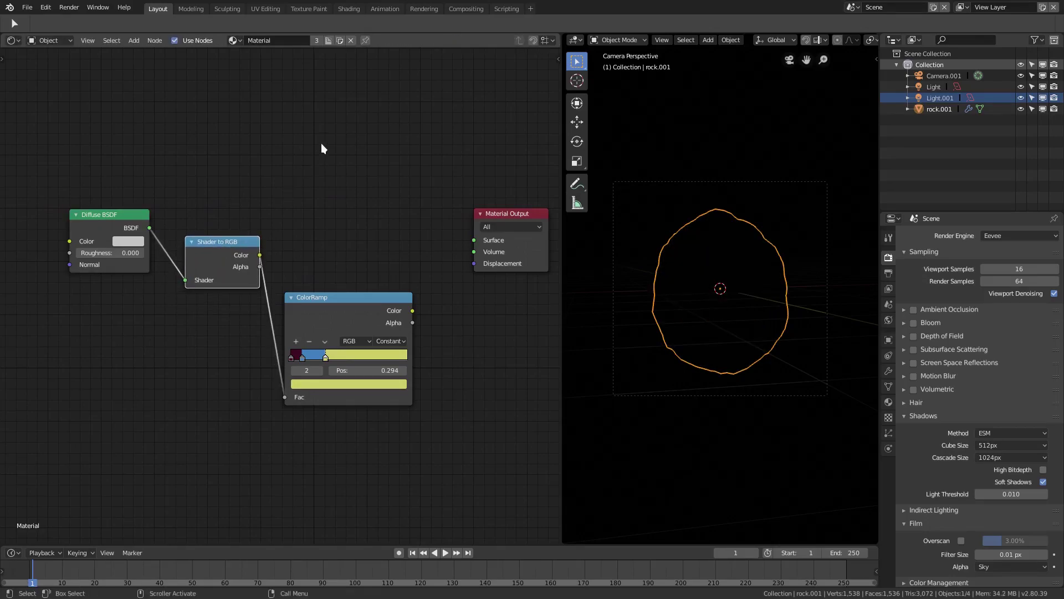
# Look up Shader to RGB in the add-node search and place the existing Shader to RGB node directly beside the Diffuse BSDF
pyautogui.hotkey('shift', 'a')
pyautogui.click(307, 123)
pyautogui.write('shader')
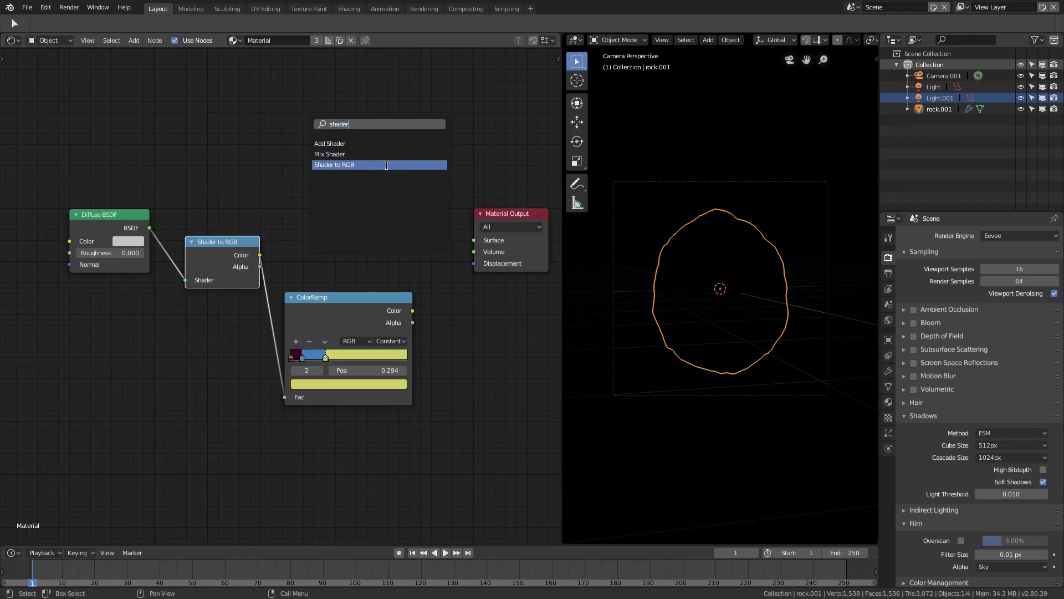
pyautogui.click(208, 268)
pyautogui.moveTo(226, 245); pyautogui.dragTo(206, 218)
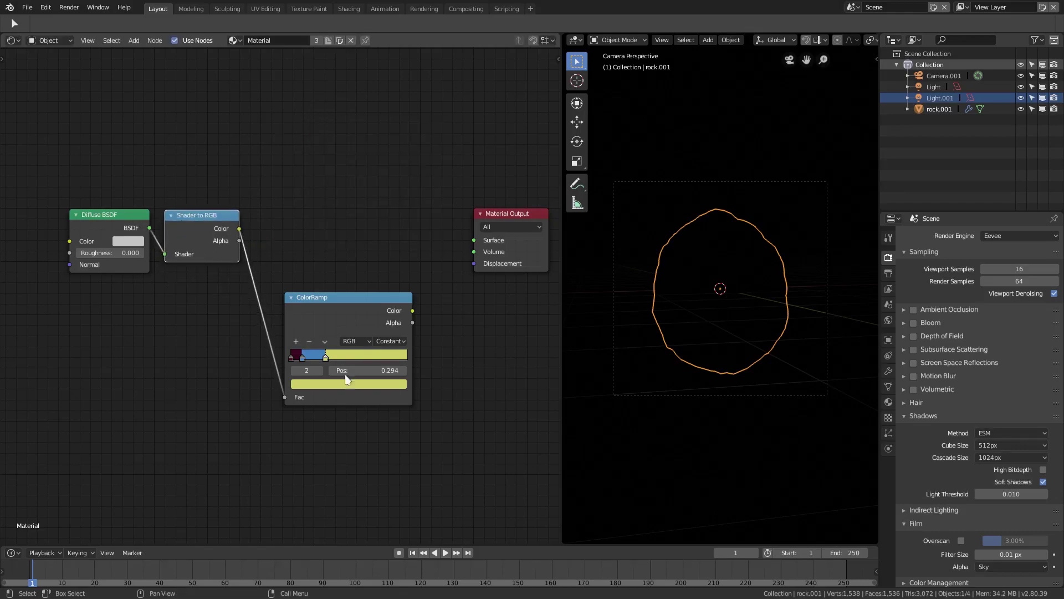
# Look up ColorRamp in the add-node search and place the existing ColorRamp node directly after Shader to RGB
pyautogui.hotkey('shift', 'a')
pyautogui.click(345, 159)
pyautogui.write('col')
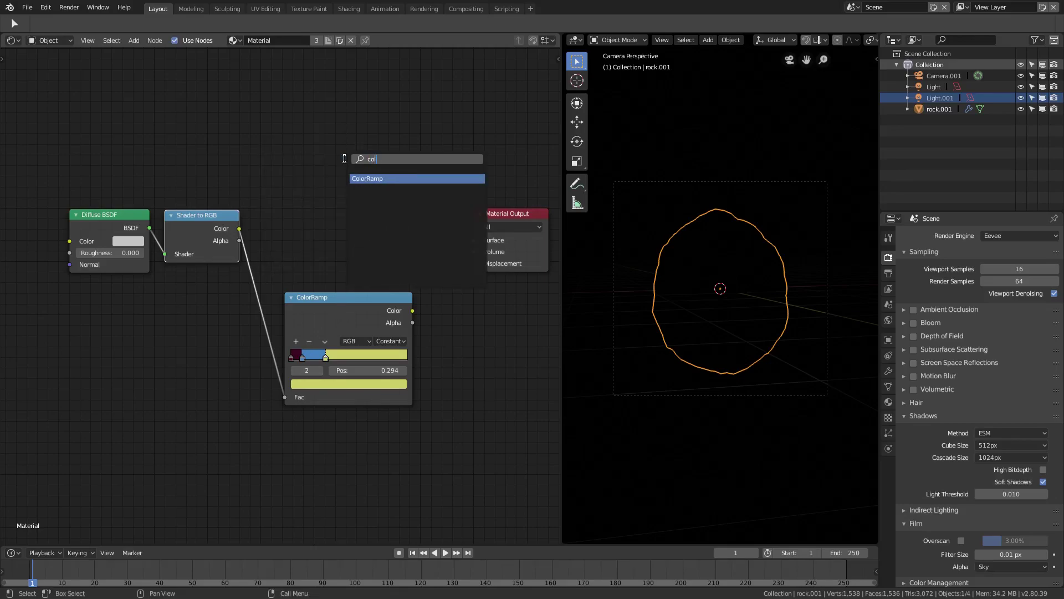
pyautogui.write('or')
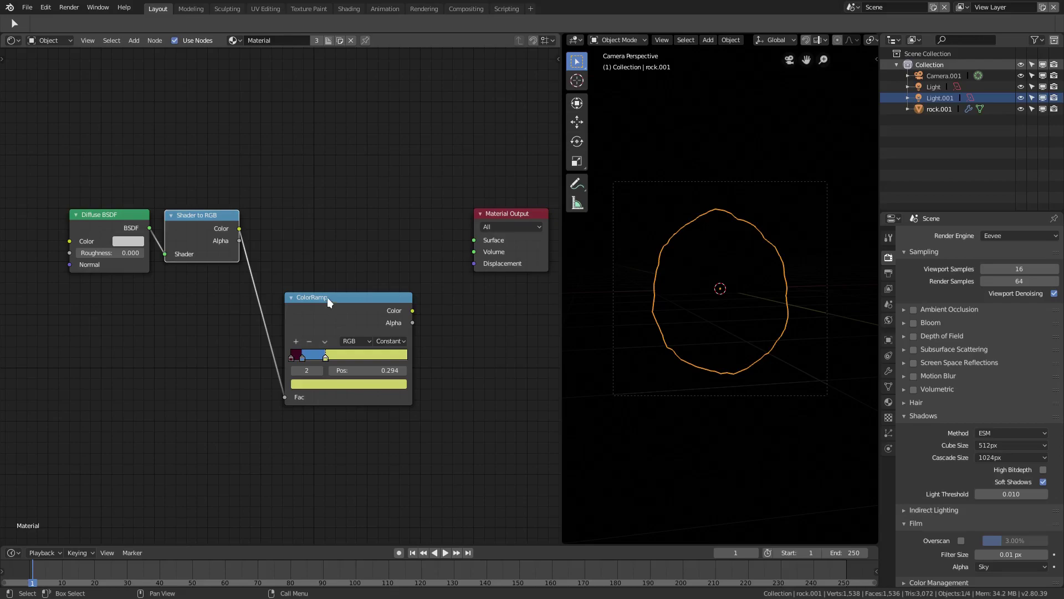
pyautogui.moveTo(328, 297); pyautogui.dragTo(302, 219)
pyautogui.scroll(2, 301, 219)
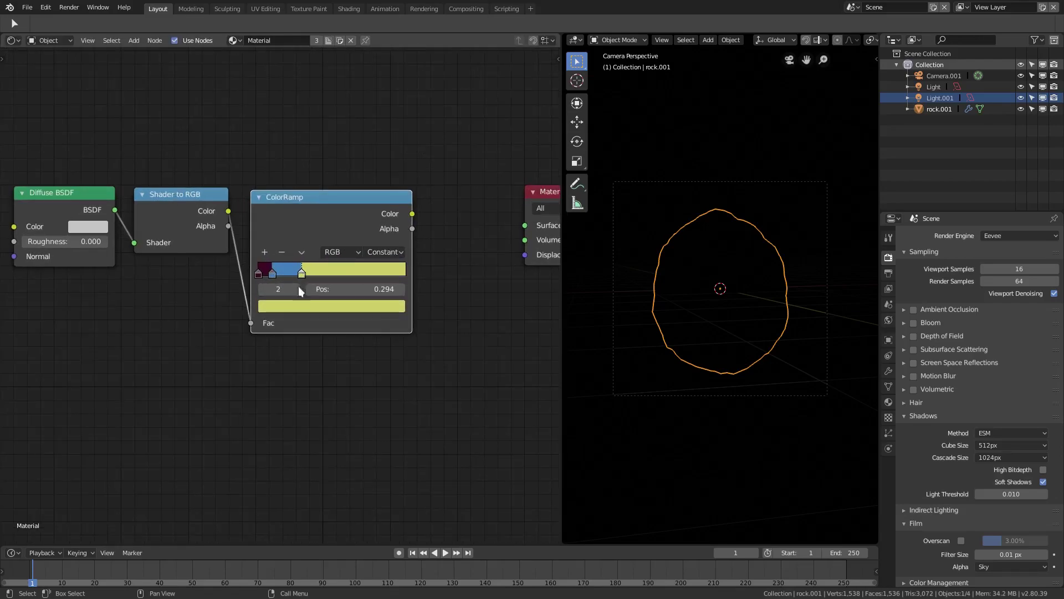
# Add a second ColorRamp node and place it directly below the existing one
pyautogui.moveTo(287, 383); pyautogui.dragTo(291, 263, button='middle')
pyautogui.hotkey('shift', 'a')
pyautogui.click(290, 264)
pyautogui.write('col')
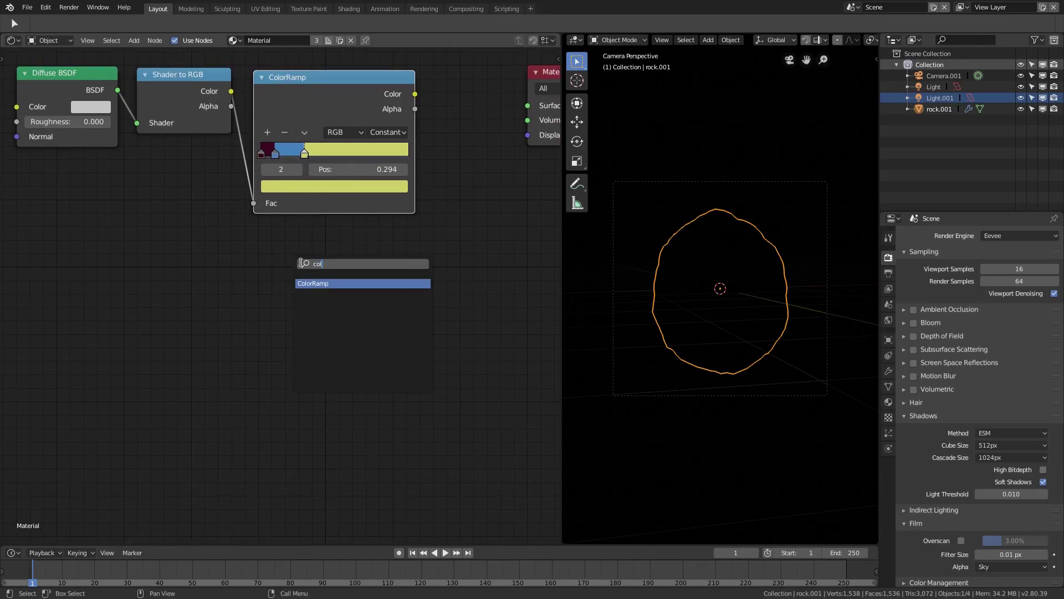
pyautogui.click(324, 284)
pyautogui.click(442, 281)
pyautogui.keyDown('shift'); pyautogui.scroll(1, 442, 281); pyautogui.keyUp('shift')
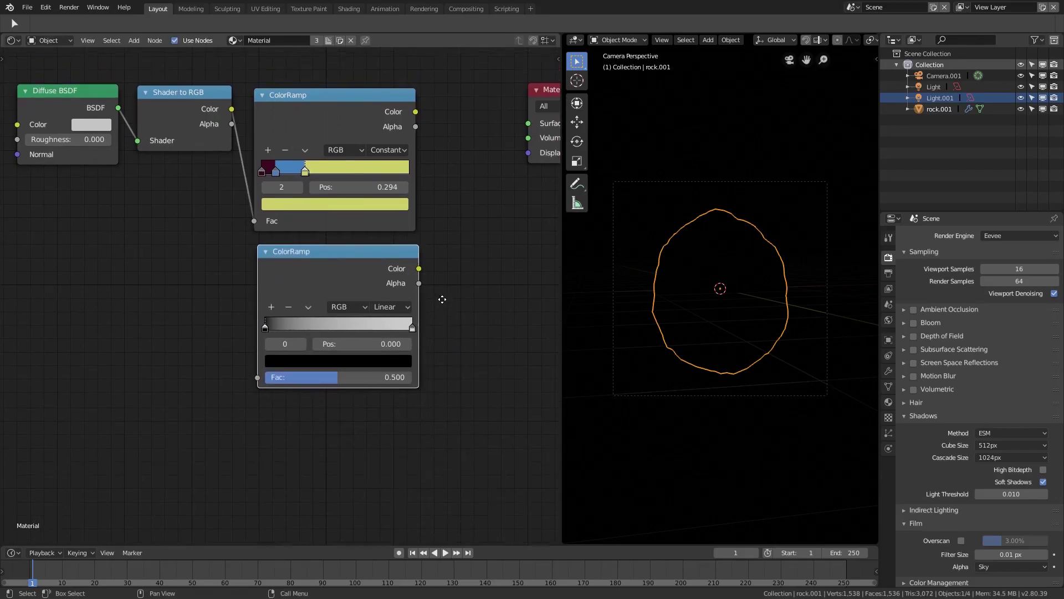
pyautogui.moveTo(442, 299); pyautogui.dragTo(444, 304, button='middle')
# Set the new ColorRamp's interpolation to Constant
pyautogui.moveTo(270, 333); pyautogui.dragTo(224, 336)
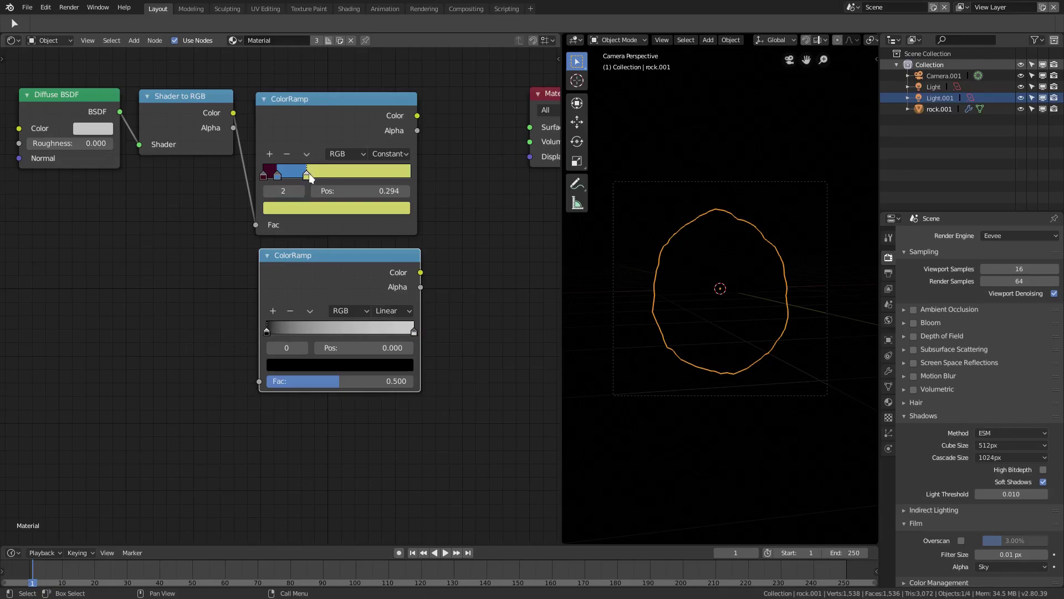
pyautogui.click(389, 317)
pyautogui.click(398, 266)
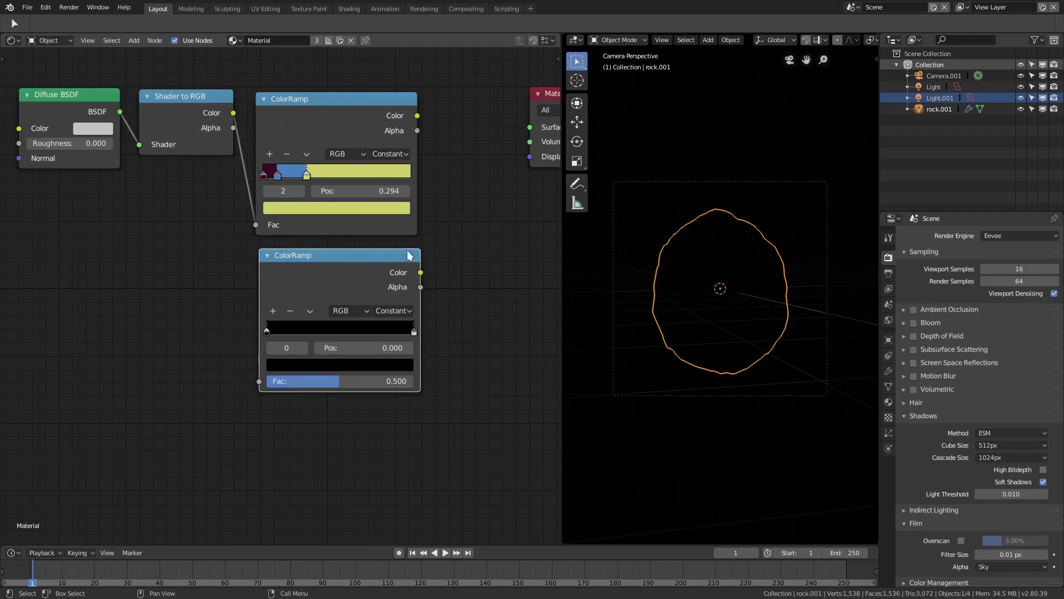
# Move the new ramp's white stop to position 0.291 and color it yellow (R 1.000, G 0.755, B 0.123)
pyautogui.moveTo(412, 332); pyautogui.dragTo(310, 334)
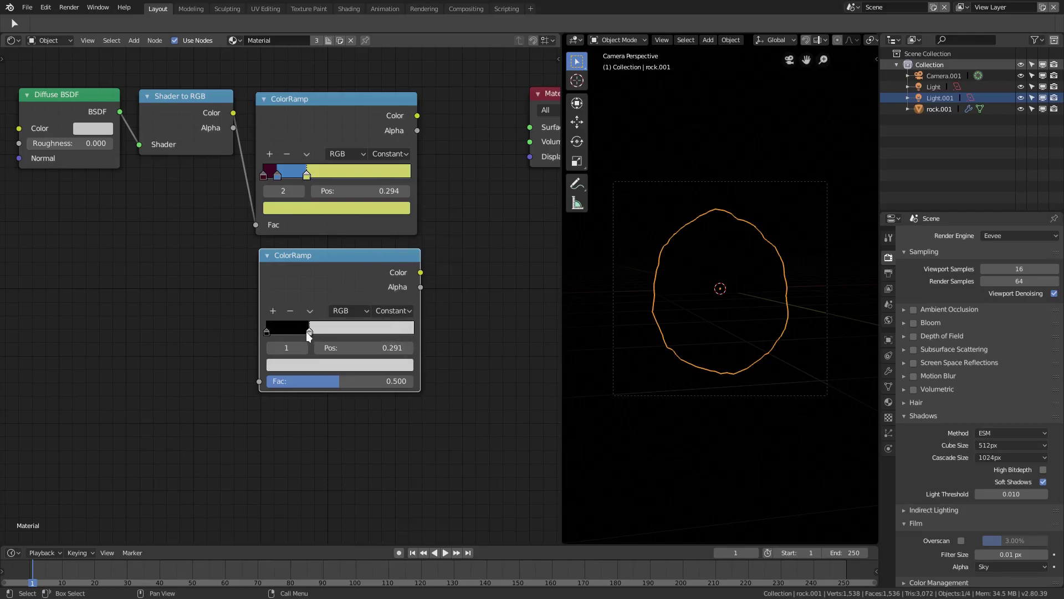
pyautogui.click(314, 366)
pyautogui.moveTo(309, 230); pyautogui.dragTo(301, 238)
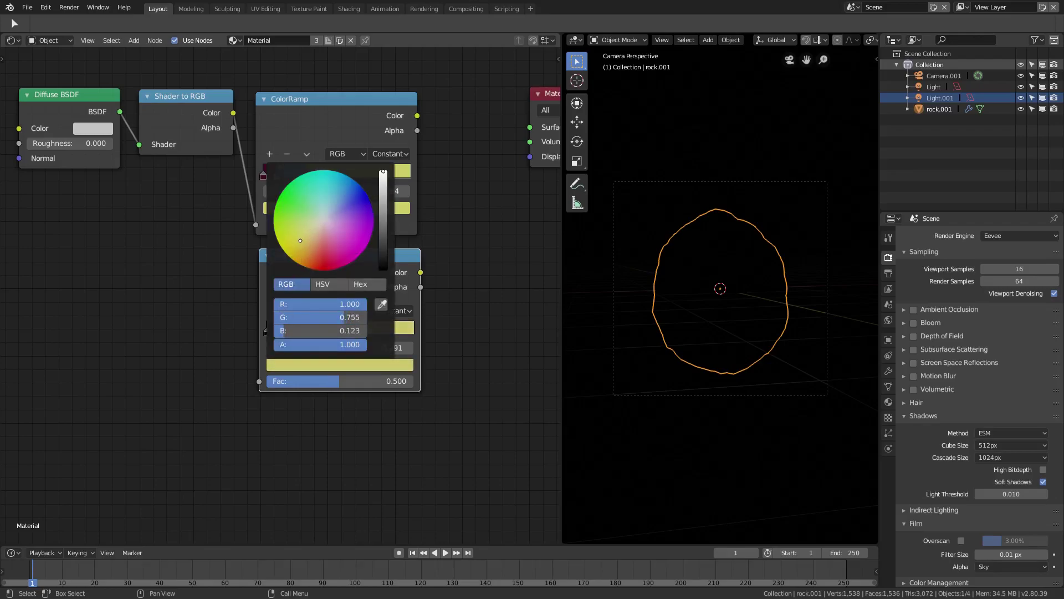
# Add a middle stop to the lower ColorRamp, color it blue (R 0.000, G 0.237, B 1.000) and place it at position 0.100
pyautogui.click(272, 311)
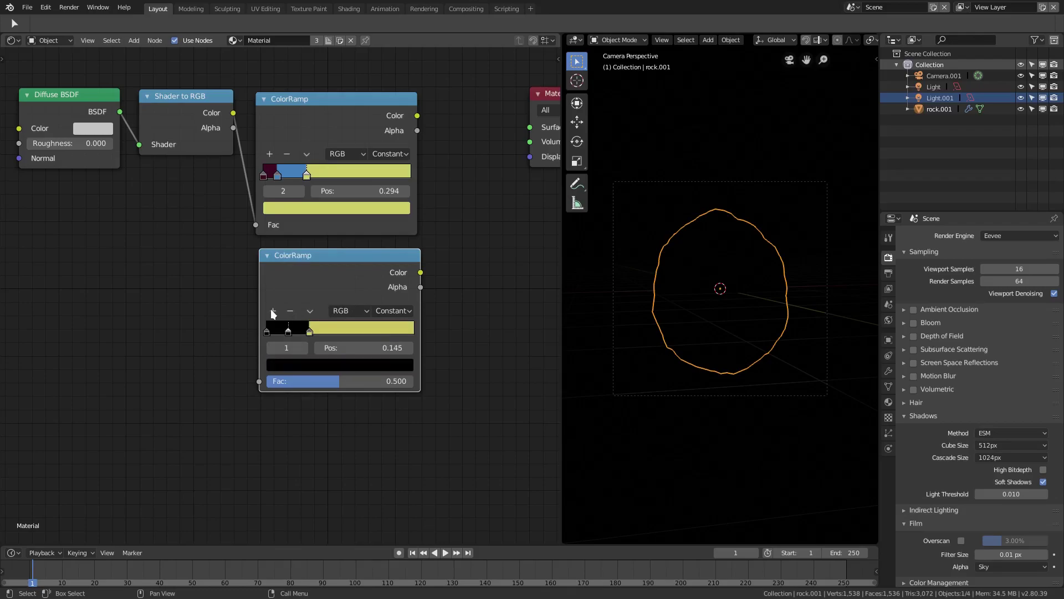
pyautogui.click(296, 365)
pyautogui.moveTo(387, 251); pyautogui.dragTo(347, 175)
pyautogui.click(295, 368)
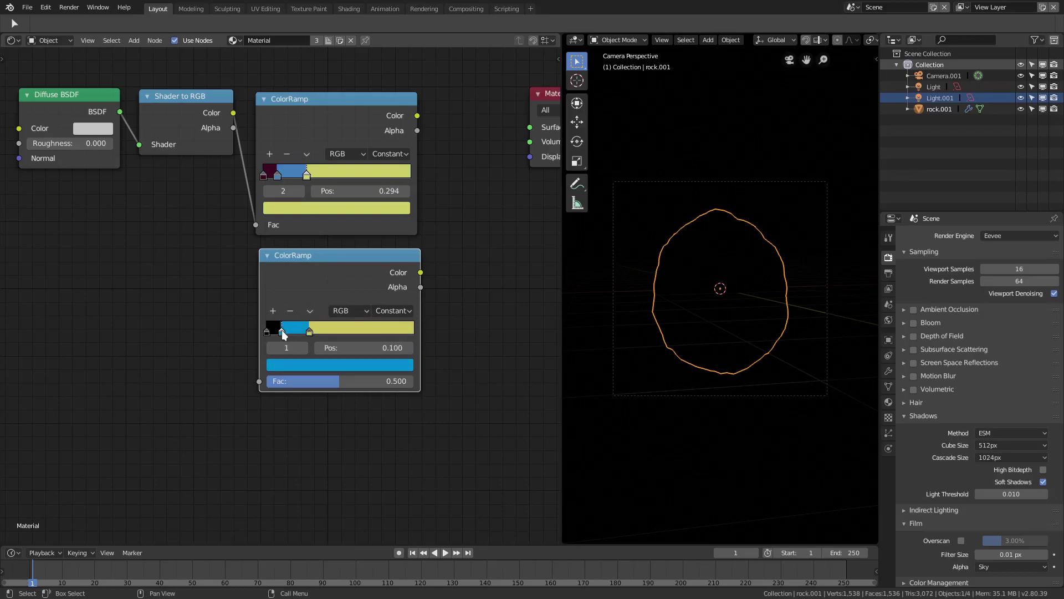
# Recolor the lower ColorRamp's middle stop from the palette's blue to a very dark magenta
pyautogui.click(280, 368)
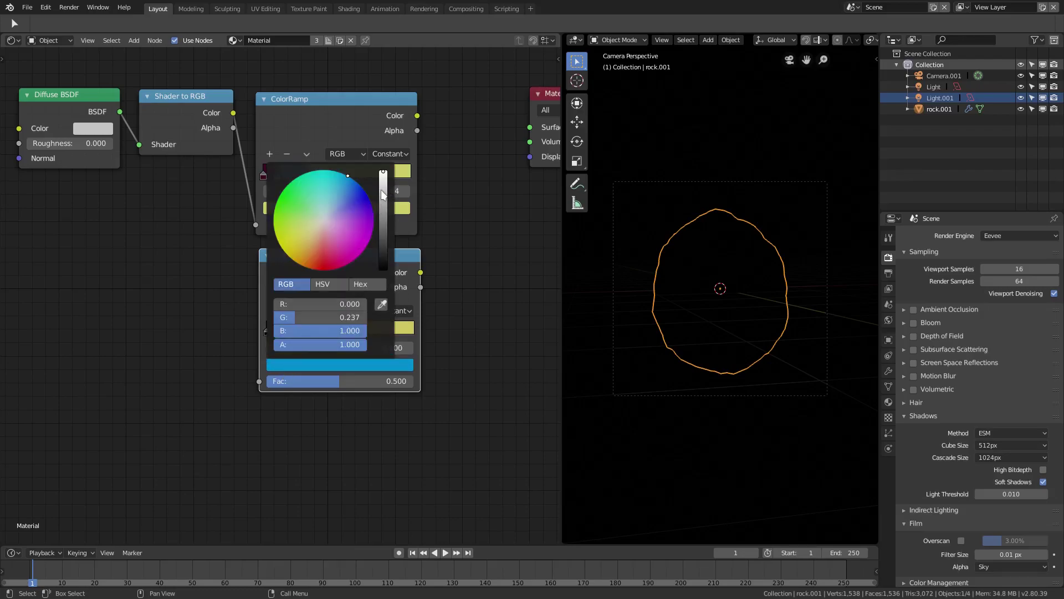
pyautogui.moveTo(349, 206)
pyautogui.mouseDown()
pyautogui.moveTo(383, 238)
pyautogui.moveTo(332, 252)
pyautogui.mouseUp()
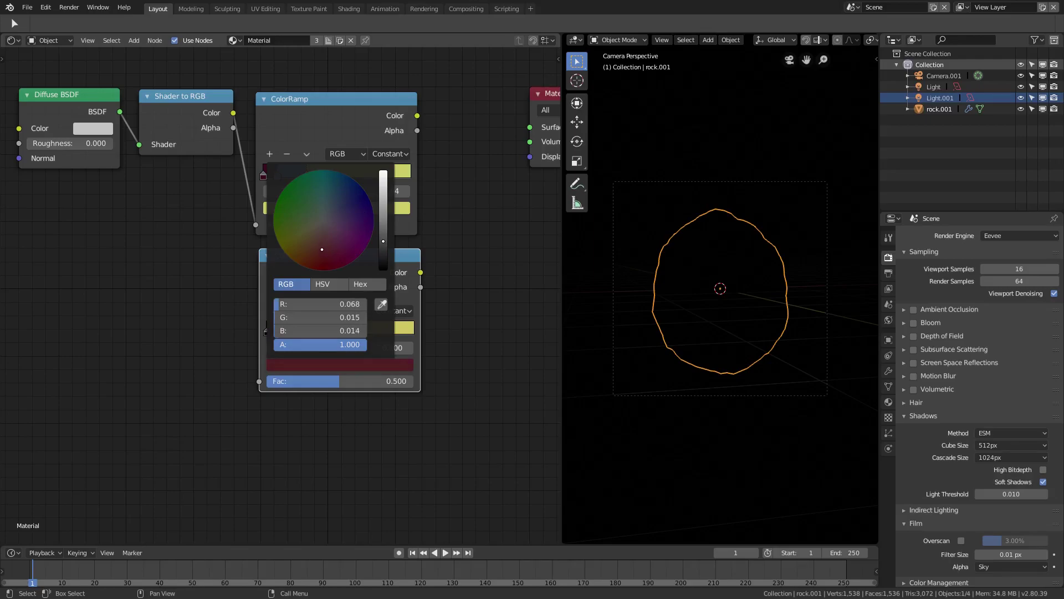
pyautogui.moveTo(383, 241); pyautogui.dragTo(383, 247)
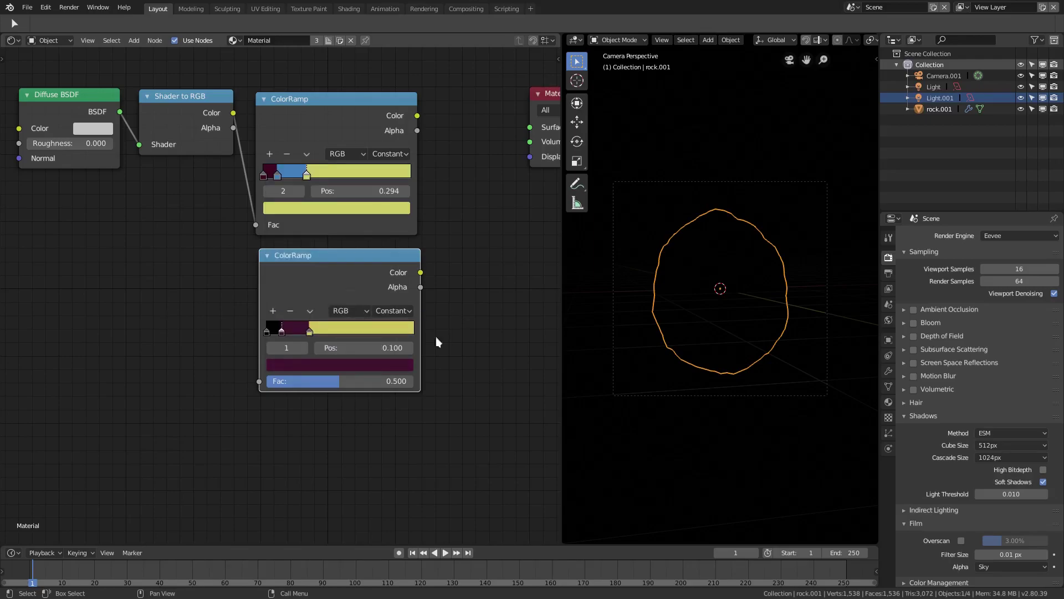
# Move the lower ramp's black stop past the magenta one to position 0.123, color it blue and realign the node under the upper ramp
pyautogui.moveTo(266, 334); pyautogui.dragTo(296, 333)
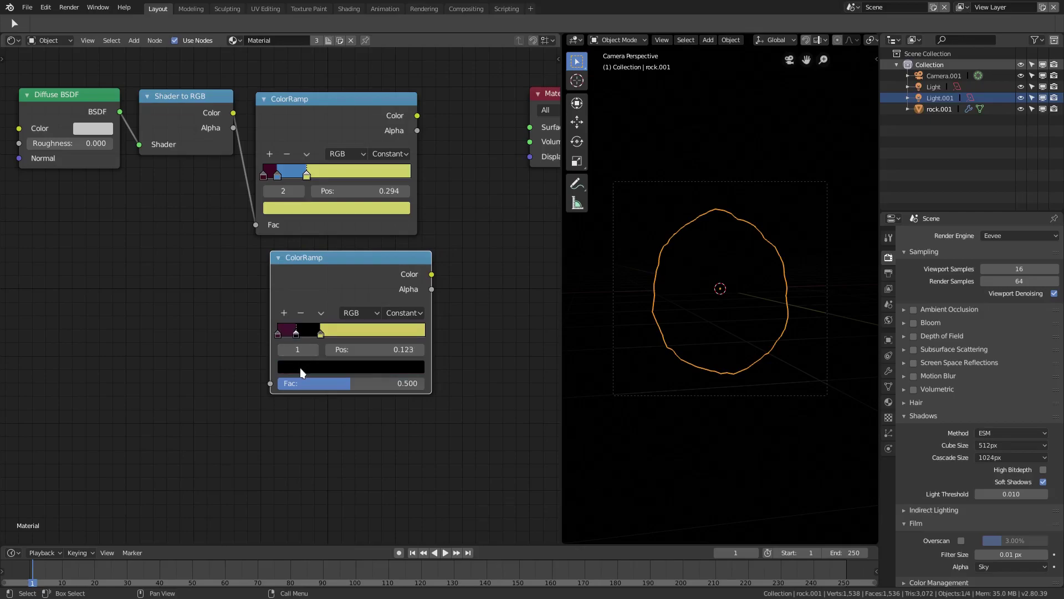
pyautogui.click(301, 368)
pyautogui.click(347, 173)
pyautogui.moveTo(395, 208); pyautogui.dragTo(394, 172)
pyautogui.moveTo(333, 319); pyautogui.dragTo(296, 319)
pyautogui.moveTo(341, 262); pyautogui.dragTo(328, 253)
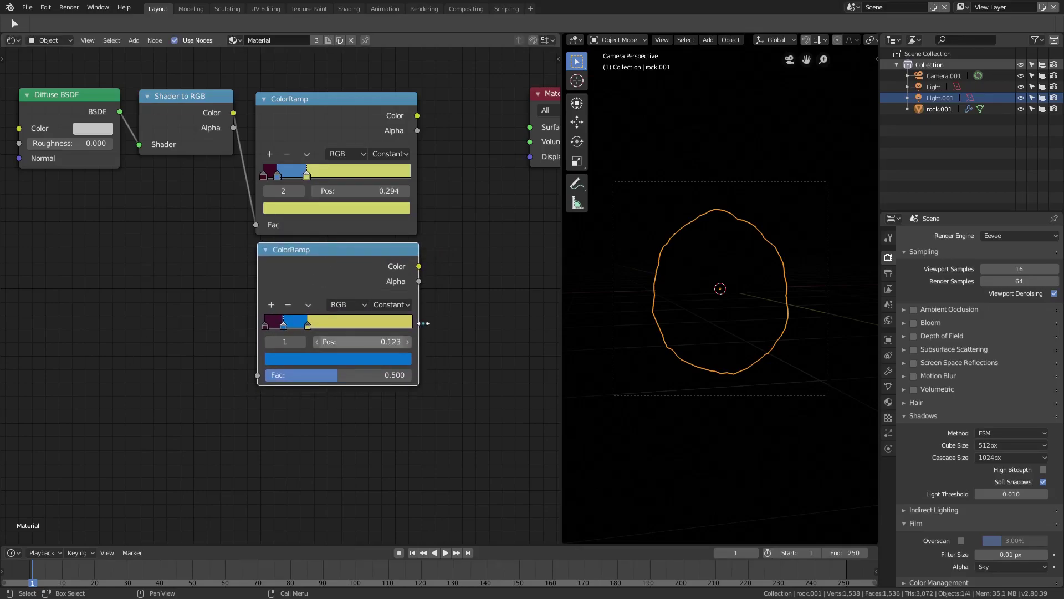
# Delete the lower ColorRamp and connect the remaining ColorRamp's Color output to the Material Output's Surface
pyautogui.moveTo(467, 289); pyautogui.dragTo(402, 356, button='middle')
pyautogui.press('x')
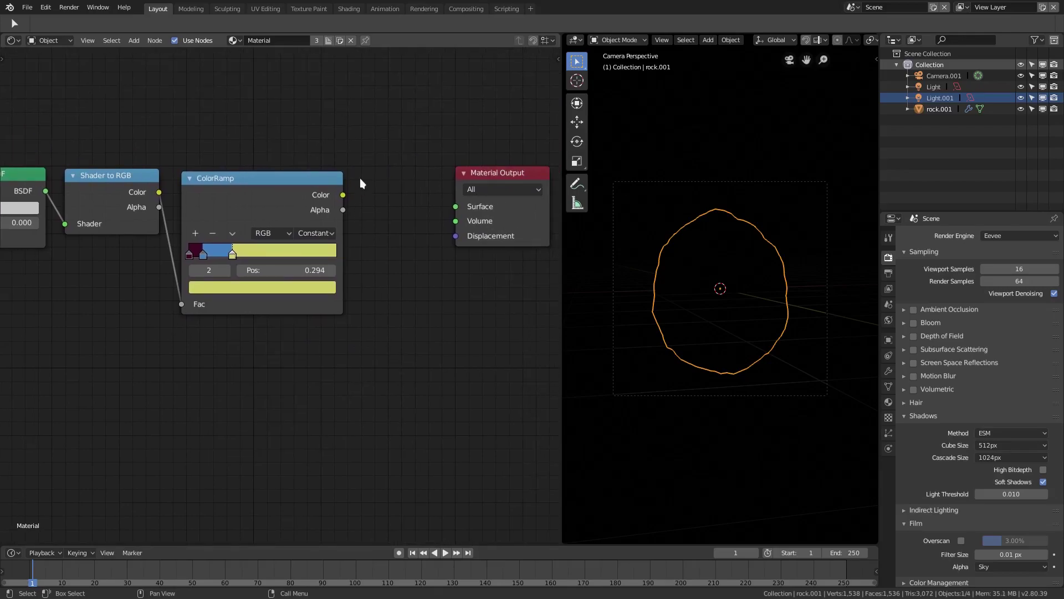
pyautogui.moveTo(343, 195); pyautogui.dragTo(456, 206)
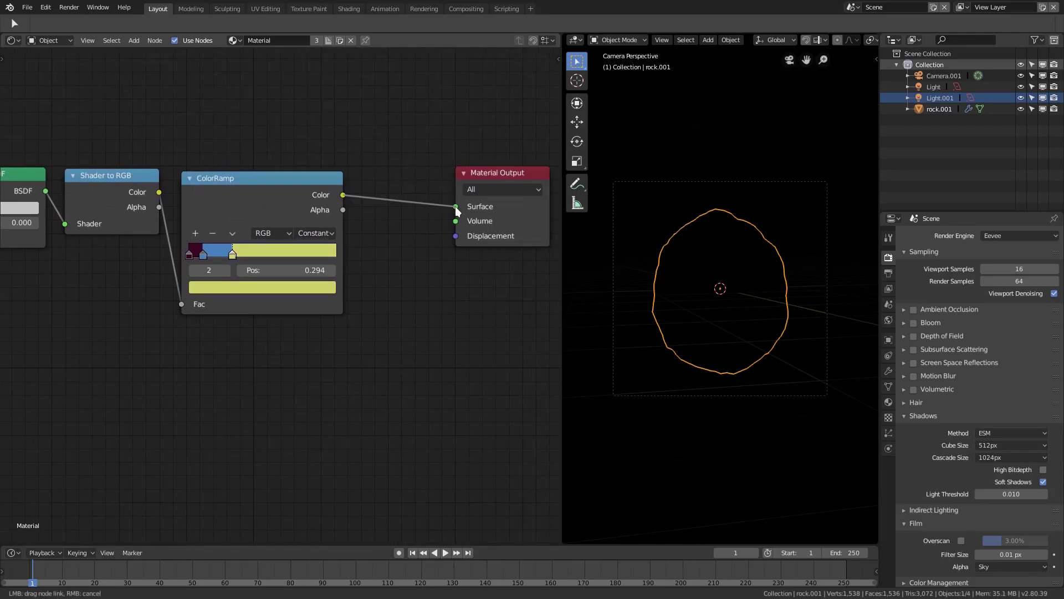
pyautogui.scroll(3, 759, 300)
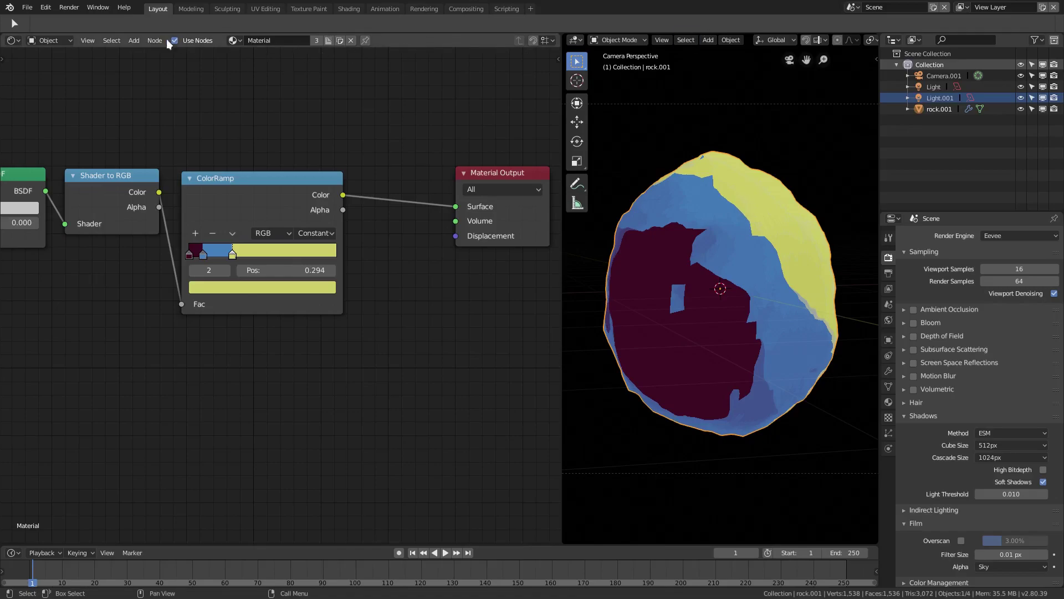
# Render the still image of the rock and maximize the render window
pyautogui.click(69, 8)
pyautogui.click(80, 23)
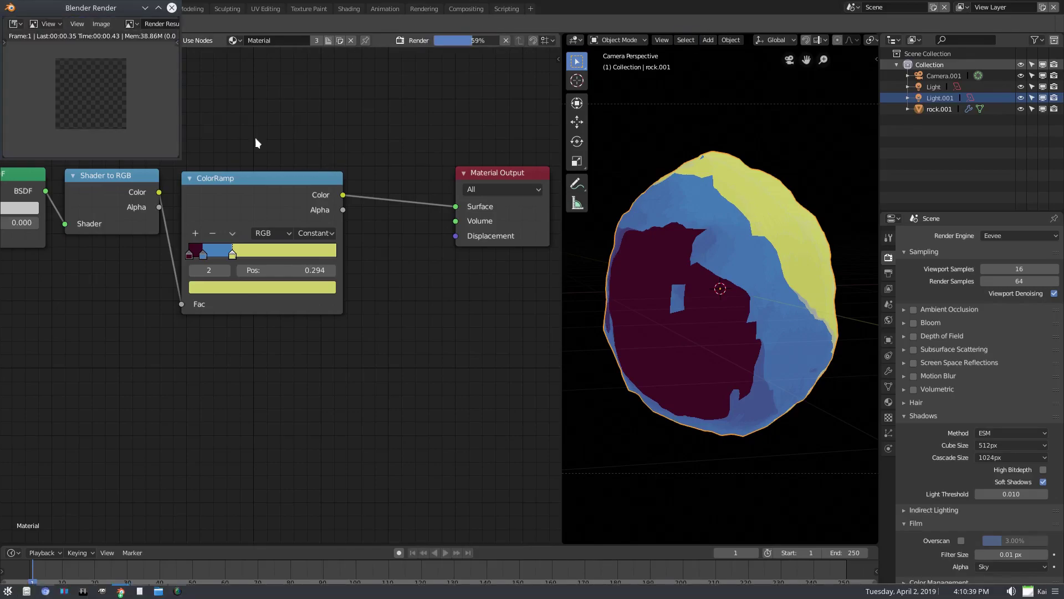
pyautogui.click(158, 7)
pyautogui.scroll(5, 497, 311)
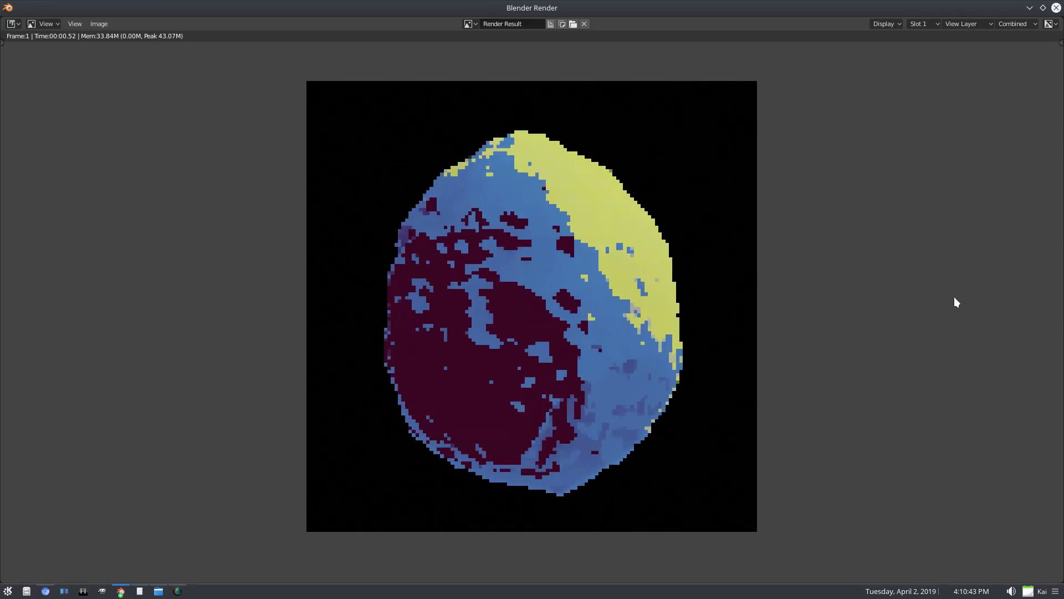
# Examine the blended shades and pixel edges on the rock's lower part in the render, and close the render window
pyautogui.scroll(3, 768, 454)
pyautogui.moveTo(768, 454); pyautogui.dragTo(581, 164, button='middle')
pyautogui.scroll(2, 507, 270)
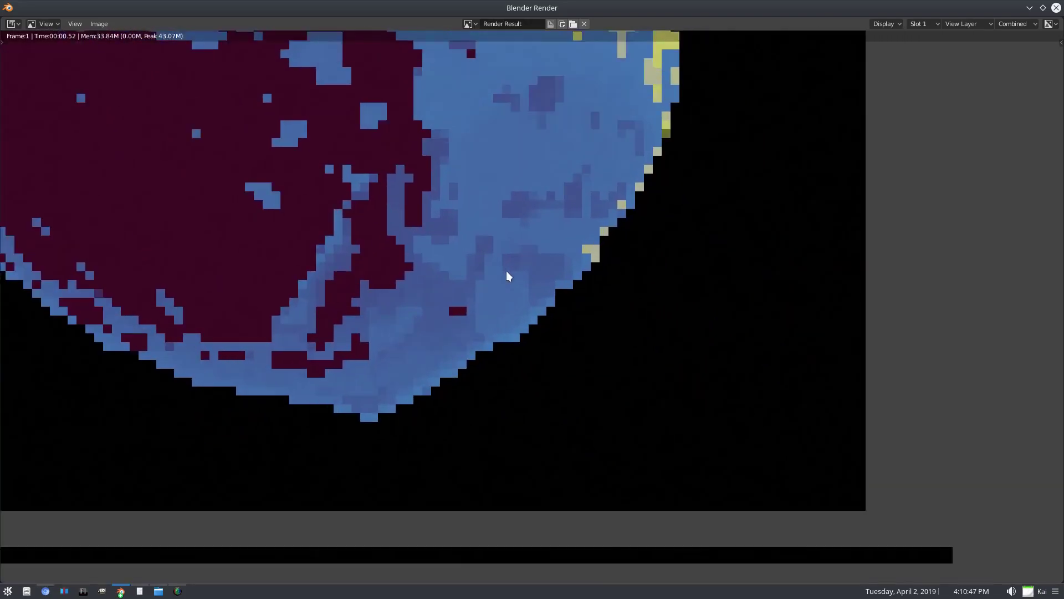
pyautogui.moveTo(534, 228); pyautogui.dragTo(582, 336, button='middle')
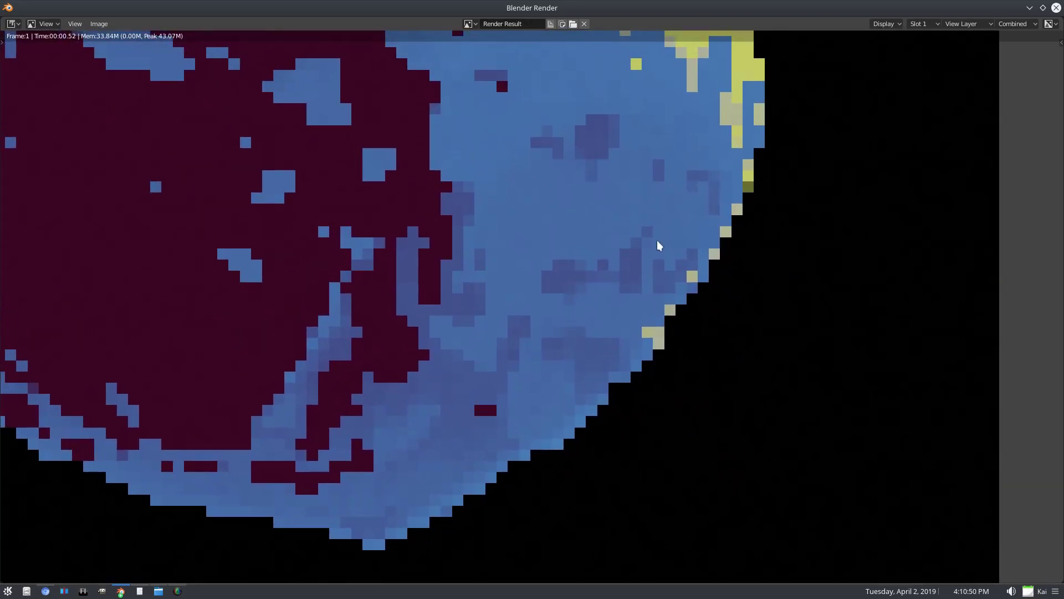
pyautogui.scroll(-5, 661, 242)
pyautogui.moveTo(638, 212); pyautogui.dragTo(683, 349, button='middle')
pyautogui.scroll(-1, 702, 348)
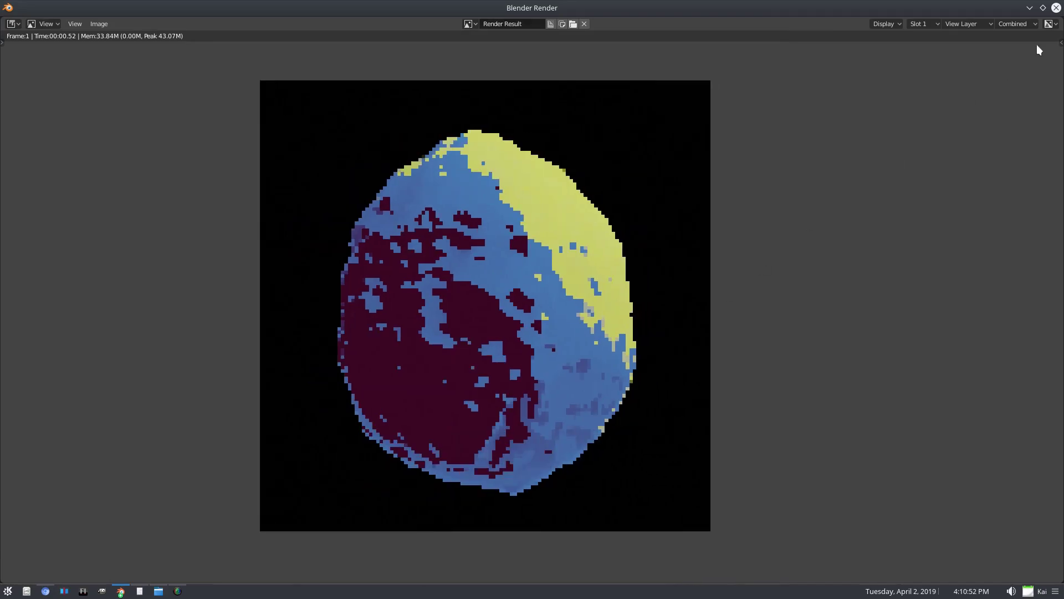
pyautogui.click(1056, 8)
pyautogui.scroll(-2, 720, 221)
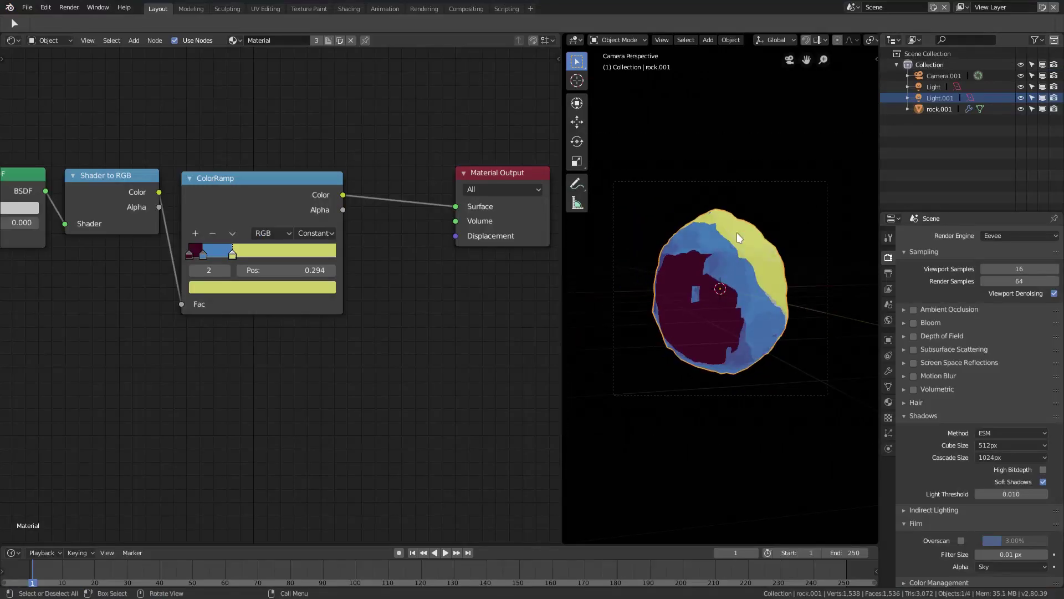
# Expand the 3D viewport over the shader editor and turn off Shadow for the light named Light
pyautogui.click(934, 87)
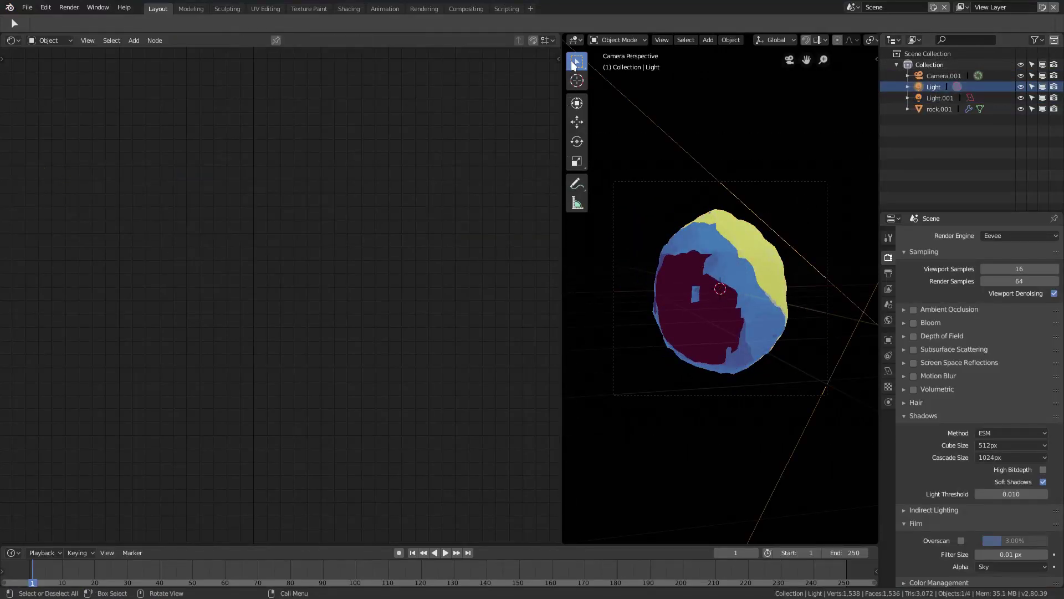
pyautogui.moveTo(522, 40); pyautogui.dragTo(463, 297)
pyautogui.moveTo(463, 297); pyautogui.dragTo(585, 236, button='middle')
pyautogui.scroll(-5, 553, 278)
pyautogui.moveTo(598, 380); pyautogui.dragTo(804, 376, button='middle')
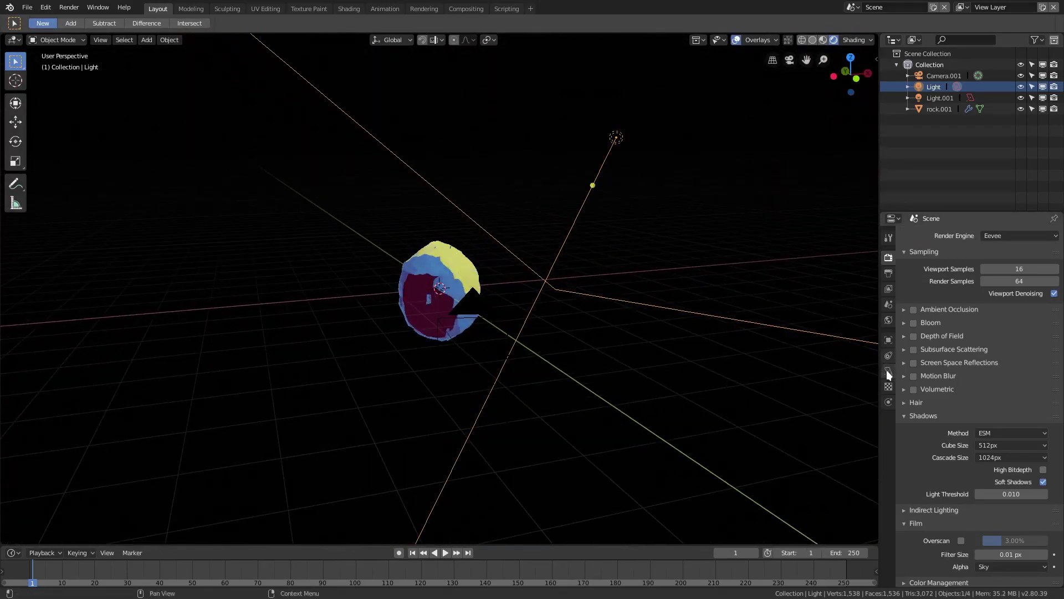
pyautogui.click(888, 370)
pyautogui.click(914, 379)
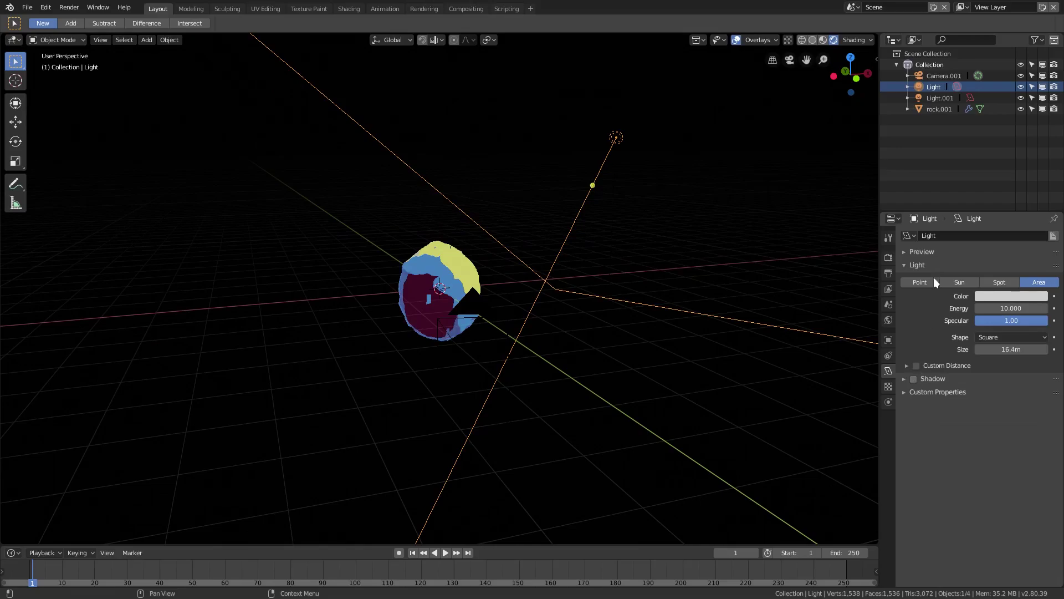
# Toggle Shadow on Light.001 in camera view to compare the rock's shading, and leave it off
pyautogui.click(940, 98)
pyautogui.click(913, 379)
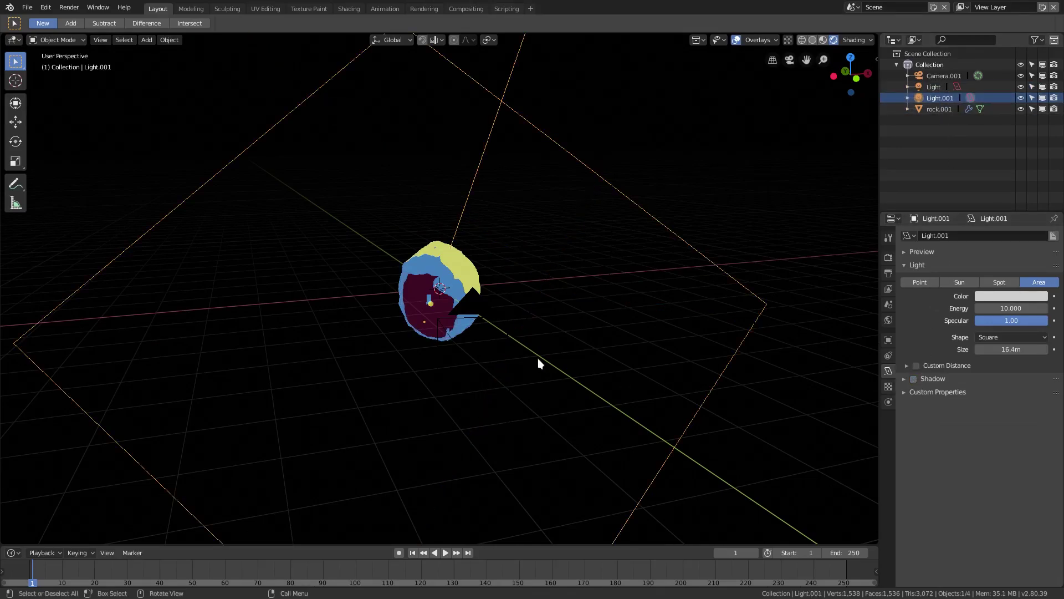
pyautogui.press('KP_0')
pyautogui.click(914, 379)
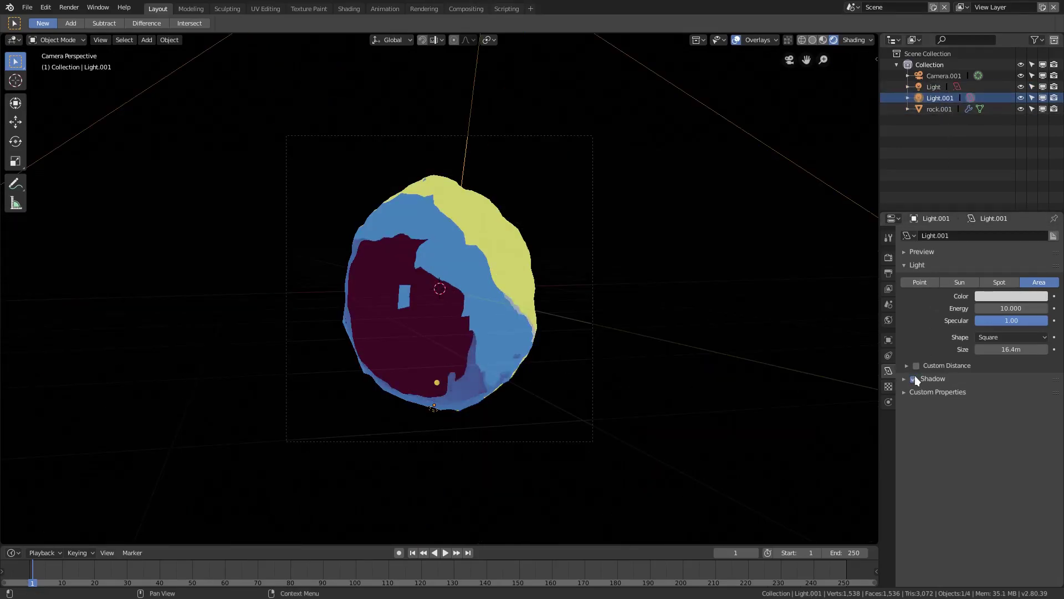
pyautogui.click(913, 379)
pyautogui.click(914, 378)
pyautogui.click(914, 379)
pyautogui.click(913, 379)
pyautogui.click(914, 379)
pyautogui.click(913, 379)
pyautogui.click(914, 379)
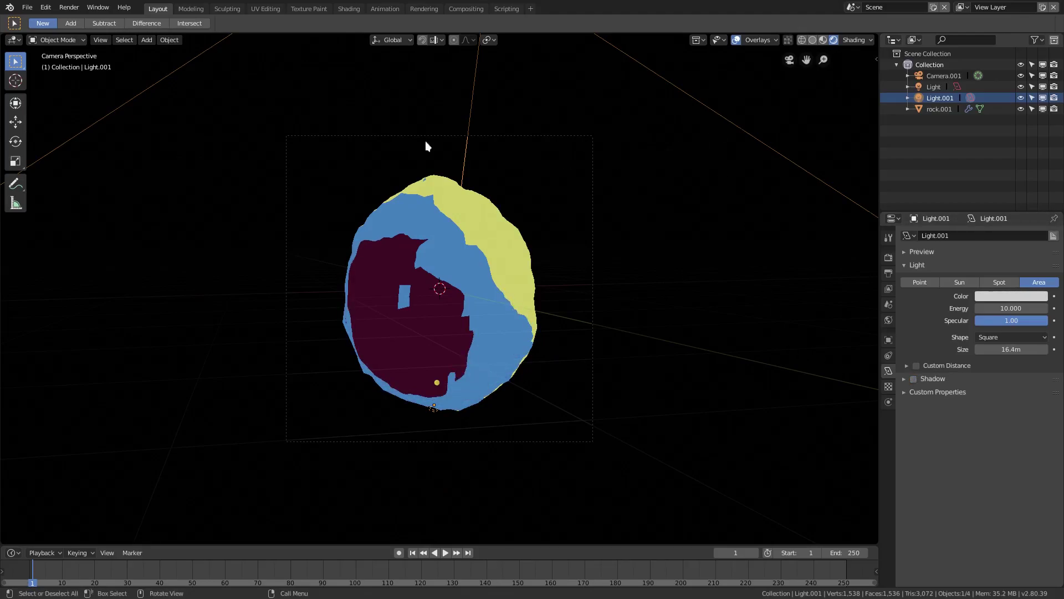
# Render the rock with the light shadows off, inspect the flat colors up close and close the render window
pyautogui.click(68, 8)
pyautogui.click(91, 21)
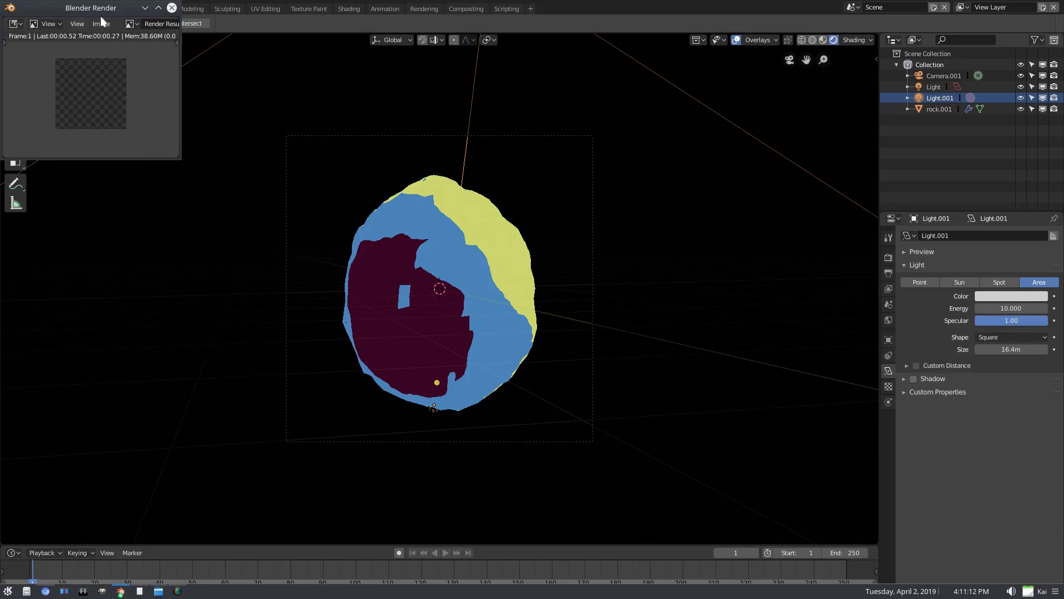
pyautogui.click(155, 8)
pyautogui.scroll(9, 527, 360)
pyautogui.moveTo(647, 420); pyautogui.dragTo(629, 321, button='middle')
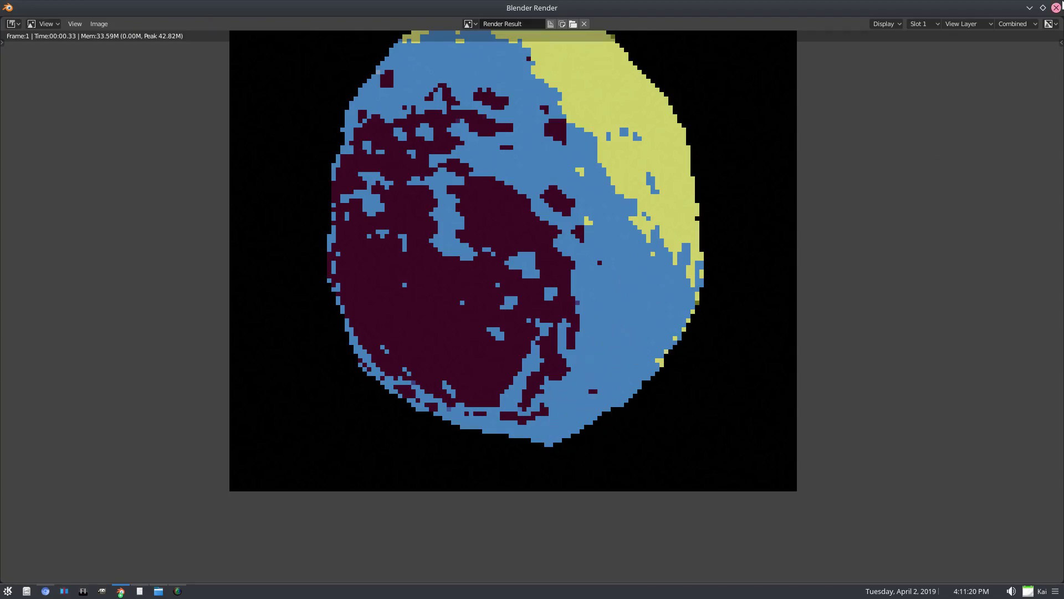
pyautogui.click(1056, 8)
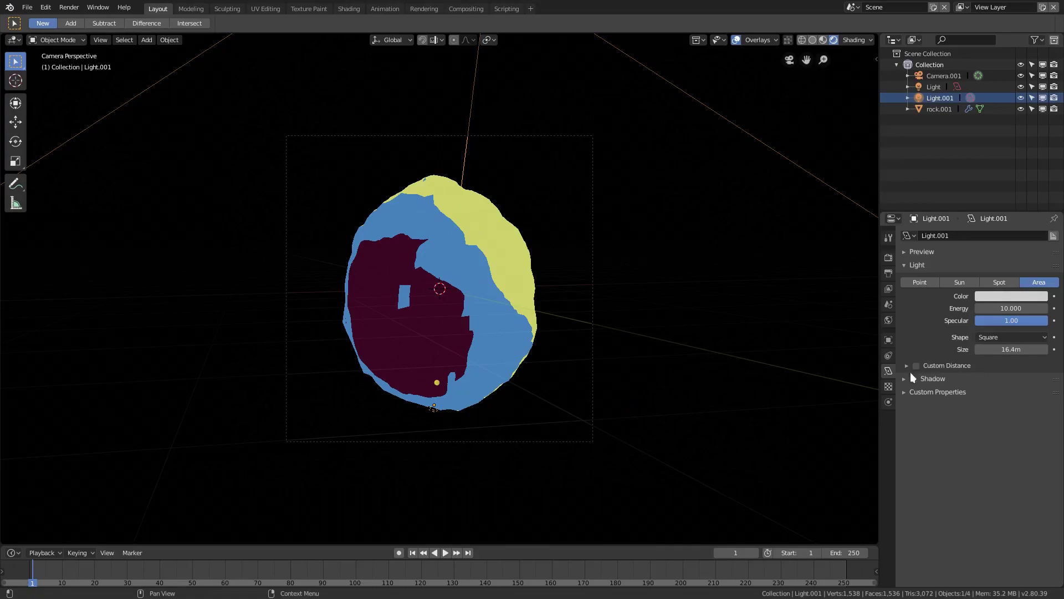
# Turn Shadow back on for Light, render the rock again and compare its color blending at different magnifications
pyautogui.click(935, 87)
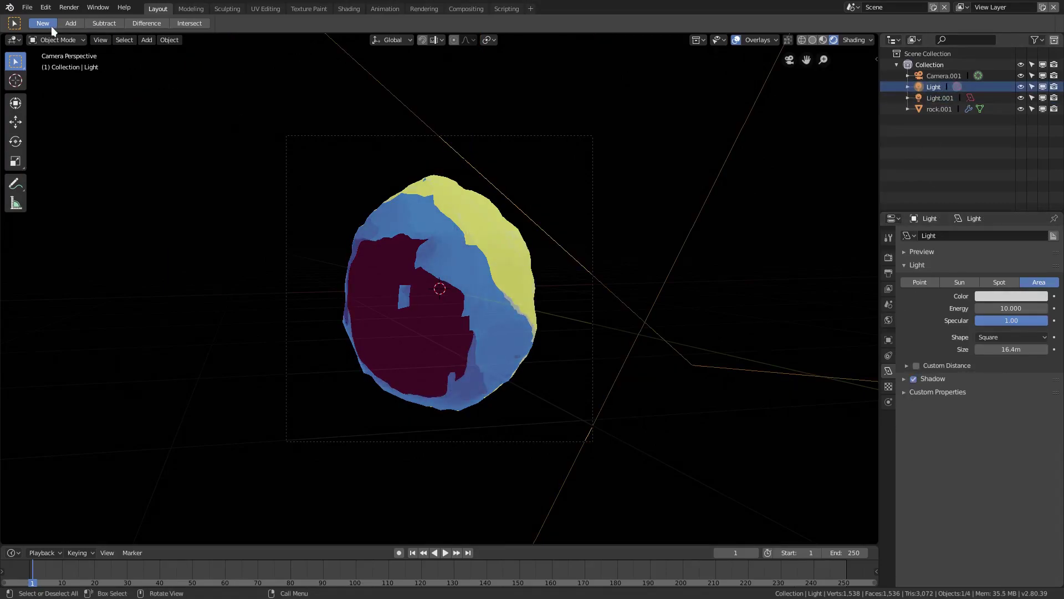
pyautogui.click(72, 8)
pyautogui.click(89, 20)
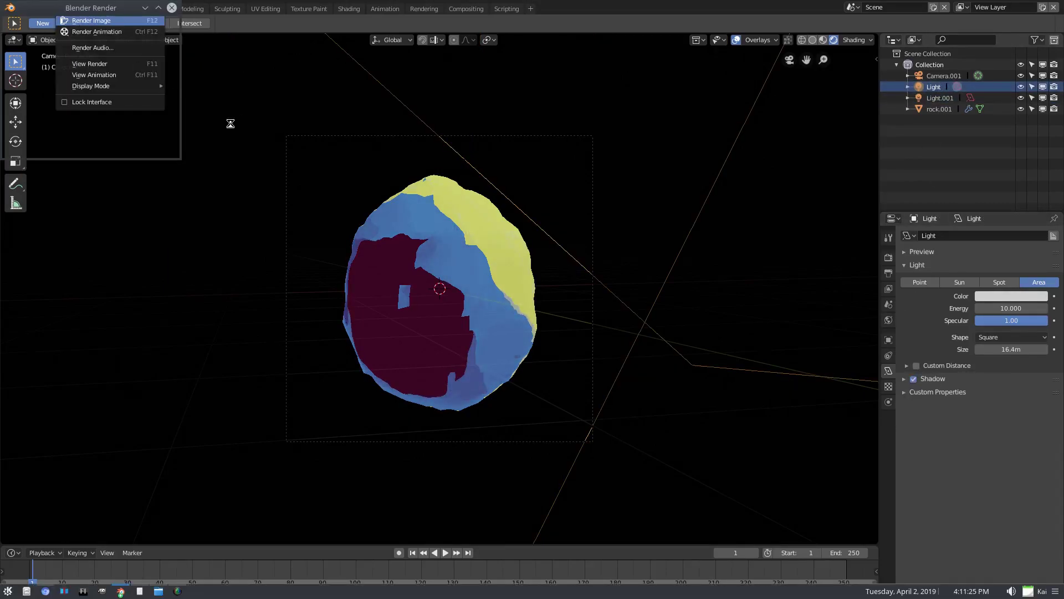
pyautogui.click(159, 8)
pyautogui.scroll(9, 576, 371)
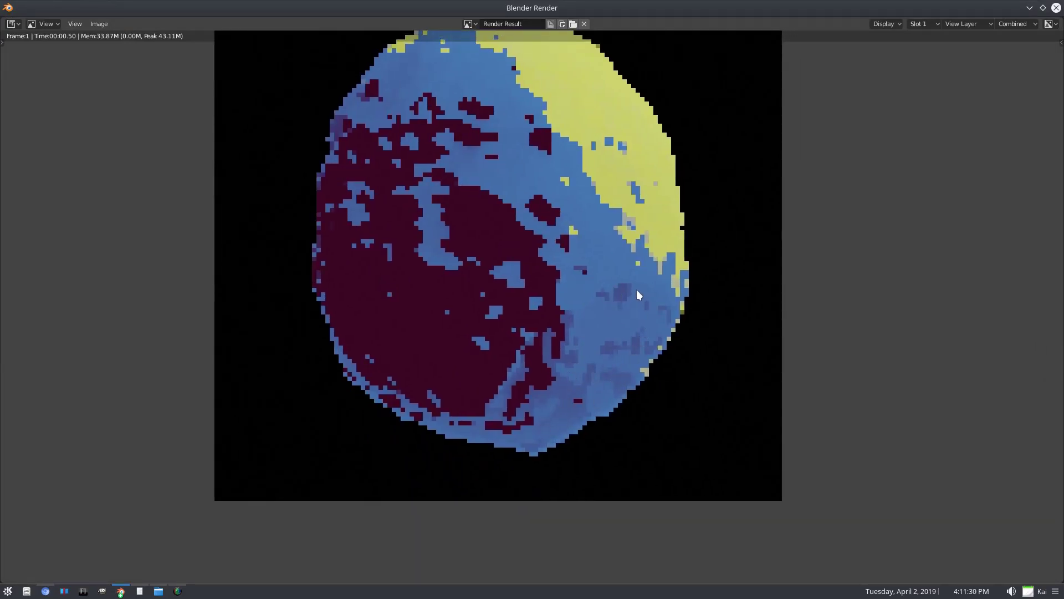
pyautogui.scroll(-5, 636, 289)
pyautogui.scroll(4, 574, 365)
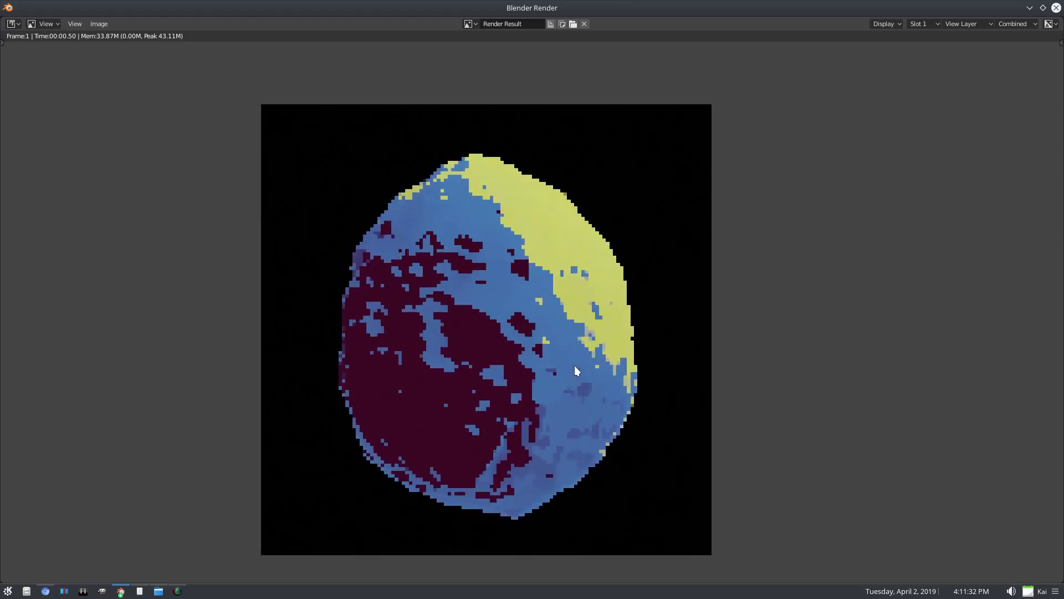
pyautogui.scroll(-4, 581, 326)
pyautogui.scroll(4, 596, 343)
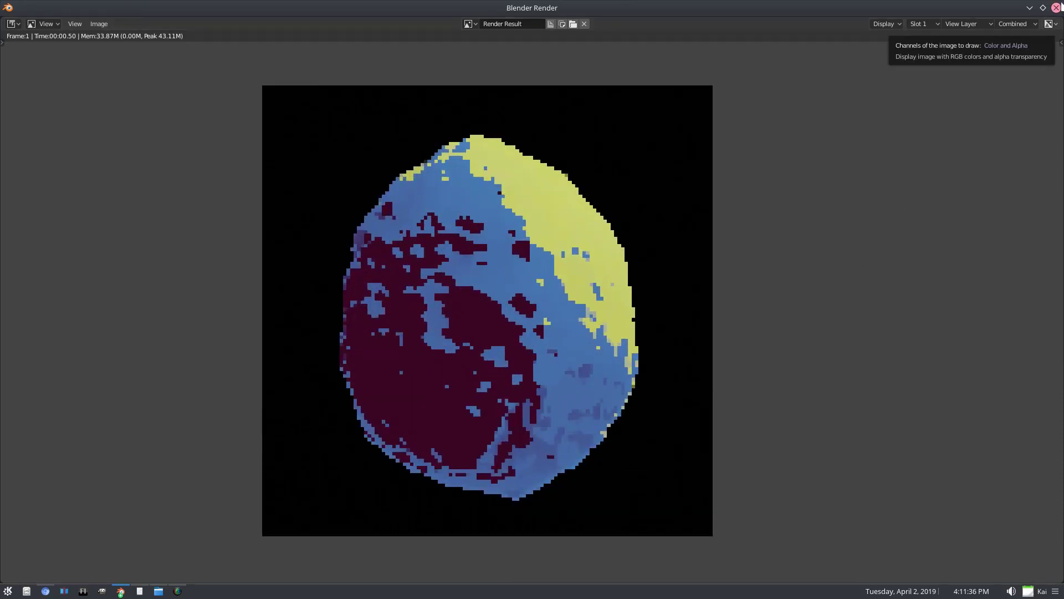
pyautogui.click(1056, 8)
# Add a Monkey mesh to the scene at the rock's location
pyautogui.moveTo(457, 262); pyautogui.dragTo(477, 271, button='middle')
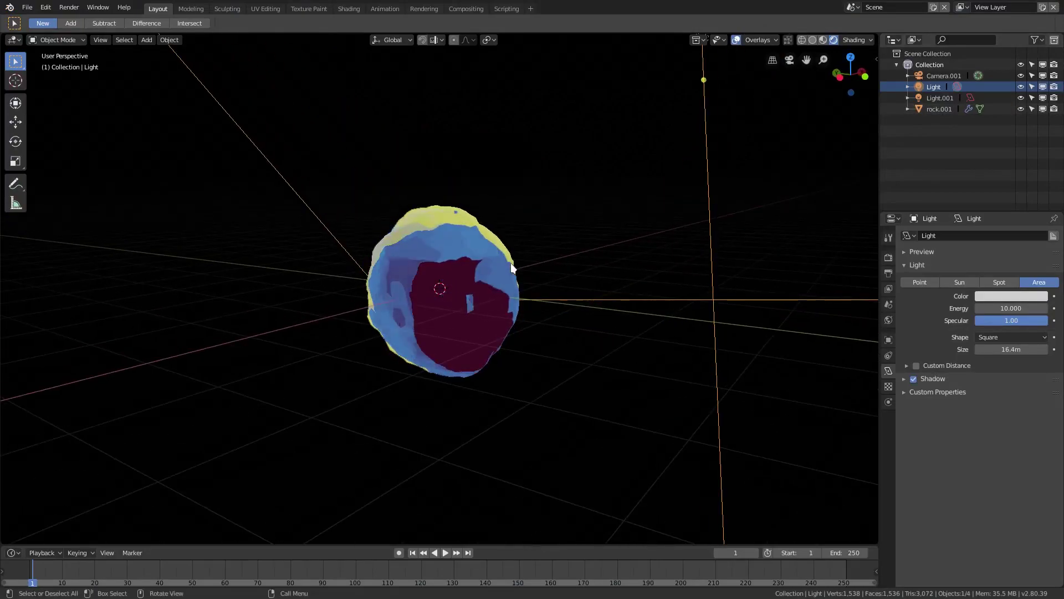
pyautogui.hotkey('shift', 'a')
pyautogui.moveTo(481, 273)
pyautogui.click(560, 380)
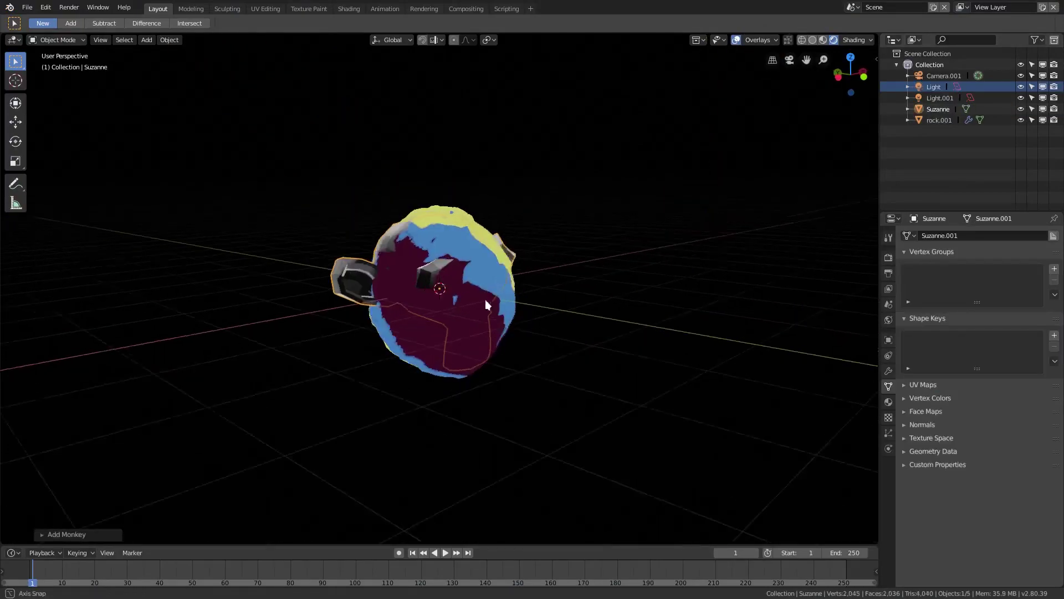
# Rotate the monkey head freely with trackball rotation and move it out beside the rock
pyautogui.press('r')
pyautogui.press('r')
pyautogui.click(535, 264)
pyautogui.press('g')
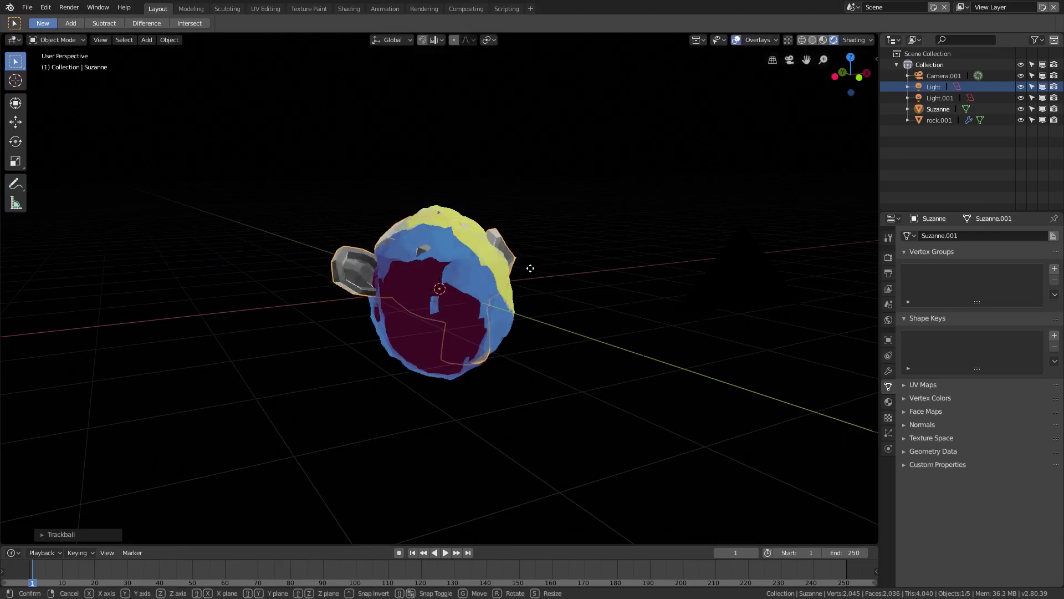
pyautogui.click(615, 247)
# Move the rock away from the monkey head and select the monkey
pyautogui.click(436, 305)
pyautogui.moveTo(437, 305); pyautogui.dragTo(468, 294, button='middle')
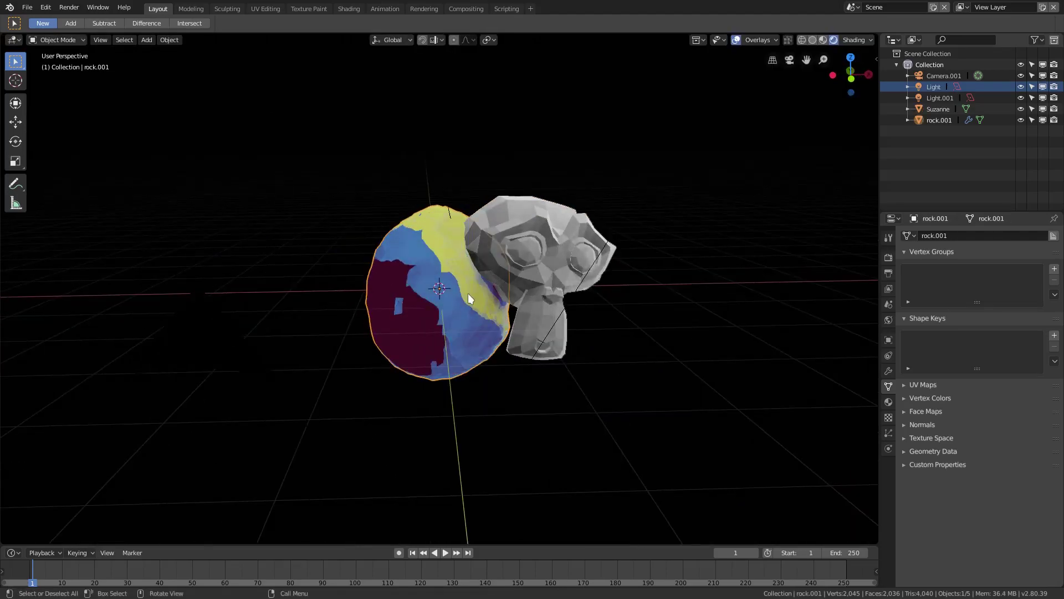
pyautogui.press('g')
pyautogui.click(423, 302)
pyautogui.click(534, 274)
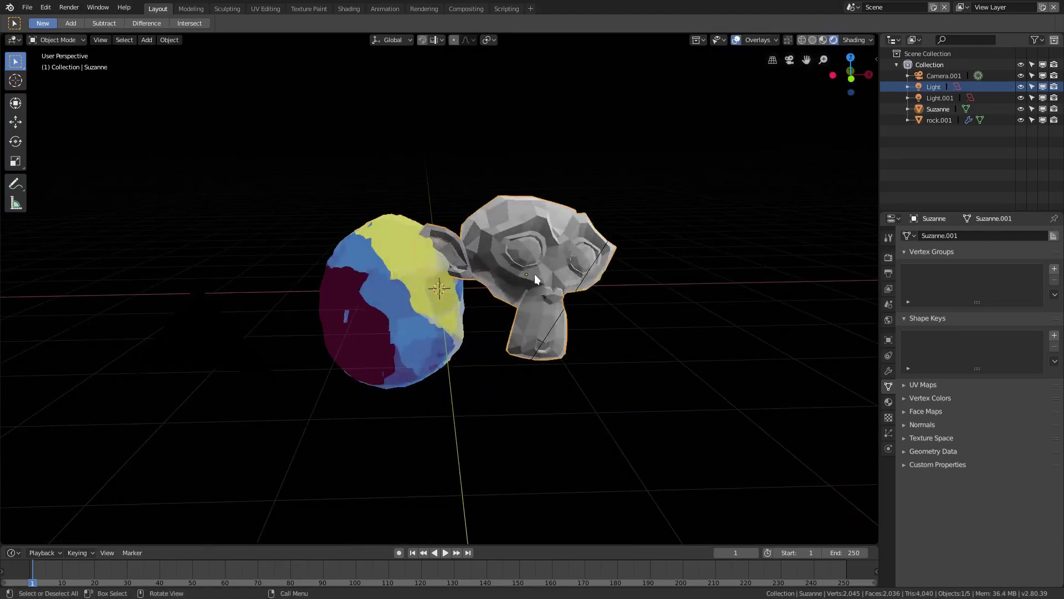
# Assign the existing ColorRamp material named Material to the monkey
pyautogui.click(888, 401)
pyautogui.click(909, 283)
pyautogui.press('Return')
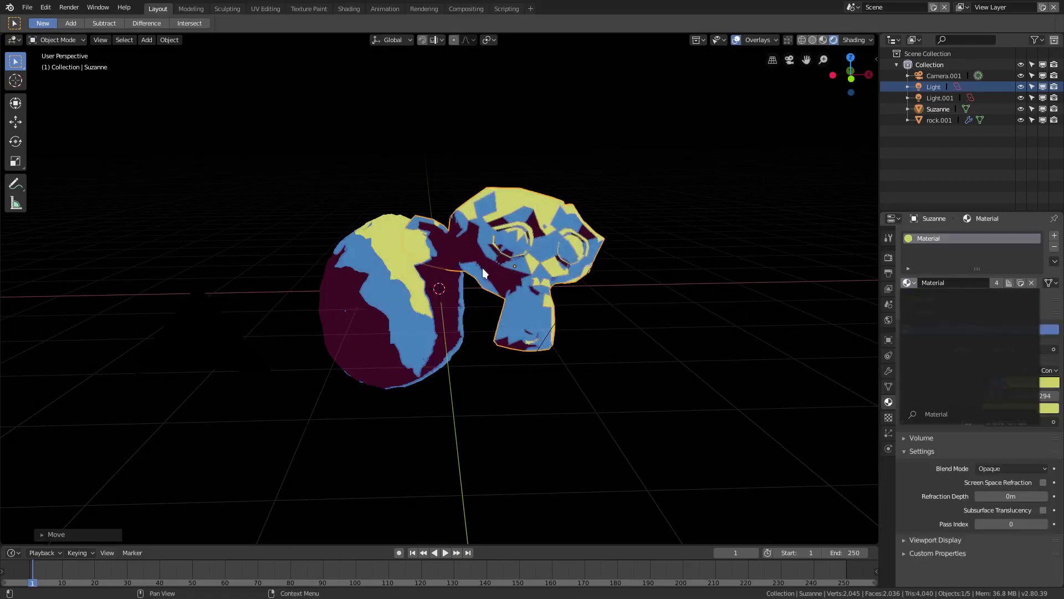
# From the camera view, scale the rock down and position it in the lower-left corner of the camera frame
pyautogui.press('KP_0')
pyautogui.click(450, 273)
pyautogui.press('g')
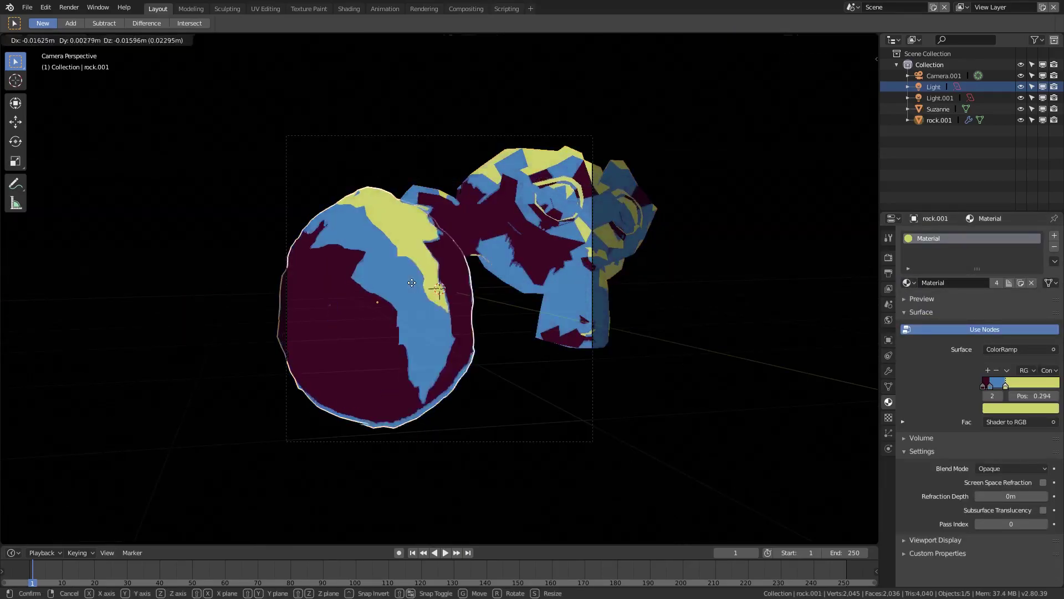
pyautogui.click(403, 309)
pyautogui.press('s')
pyautogui.click(475, 308)
pyautogui.press('g')
pyautogui.click(469, 308)
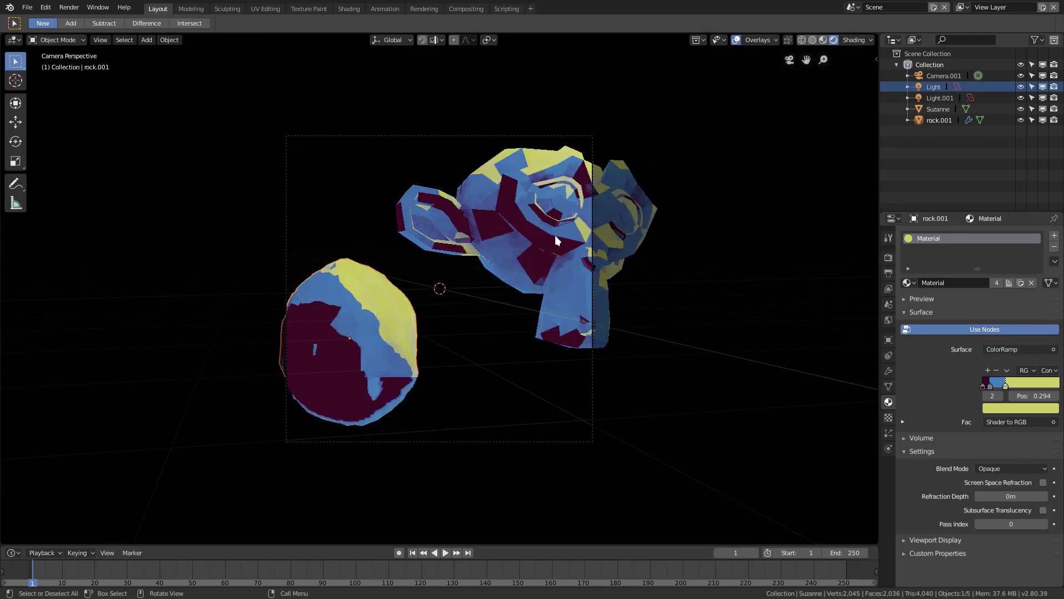
# Move the monkey fully inside the camera frame, above and beside the rock
pyautogui.click(556, 239)
pyautogui.press('g')
pyautogui.click(491, 258)
# Render the image, examine the monkey and rock pixels enlarged, and close the render
pyautogui.click(69, 8)
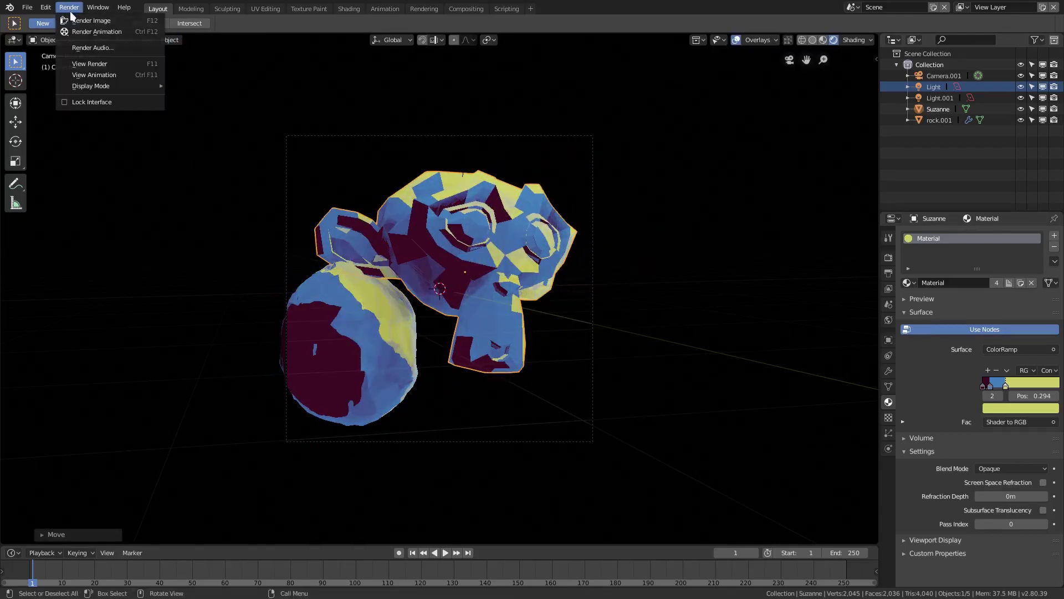
pyautogui.click(89, 20)
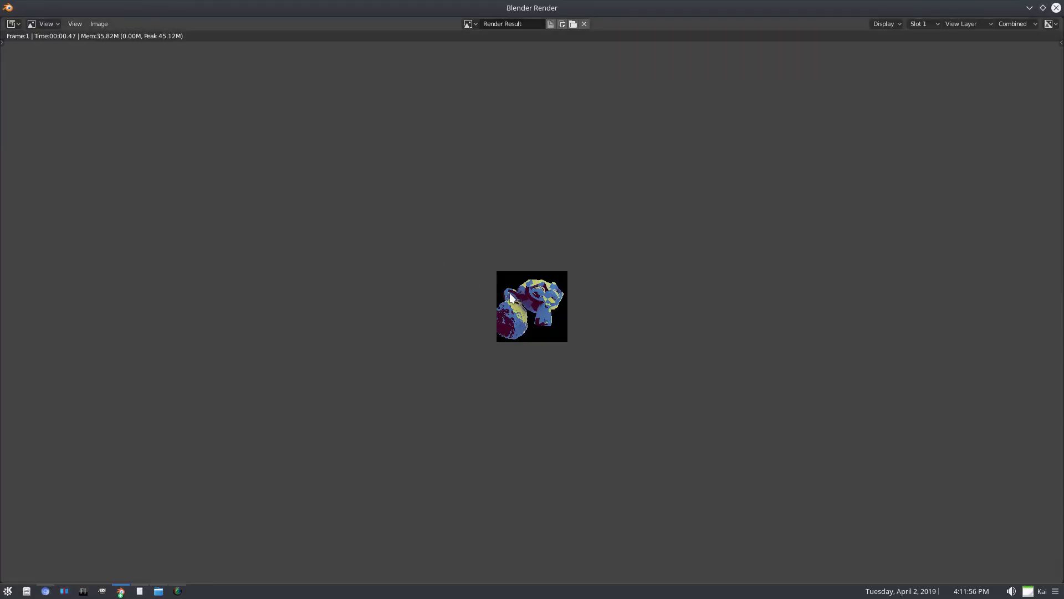
pyautogui.scroll(8, 621, 297)
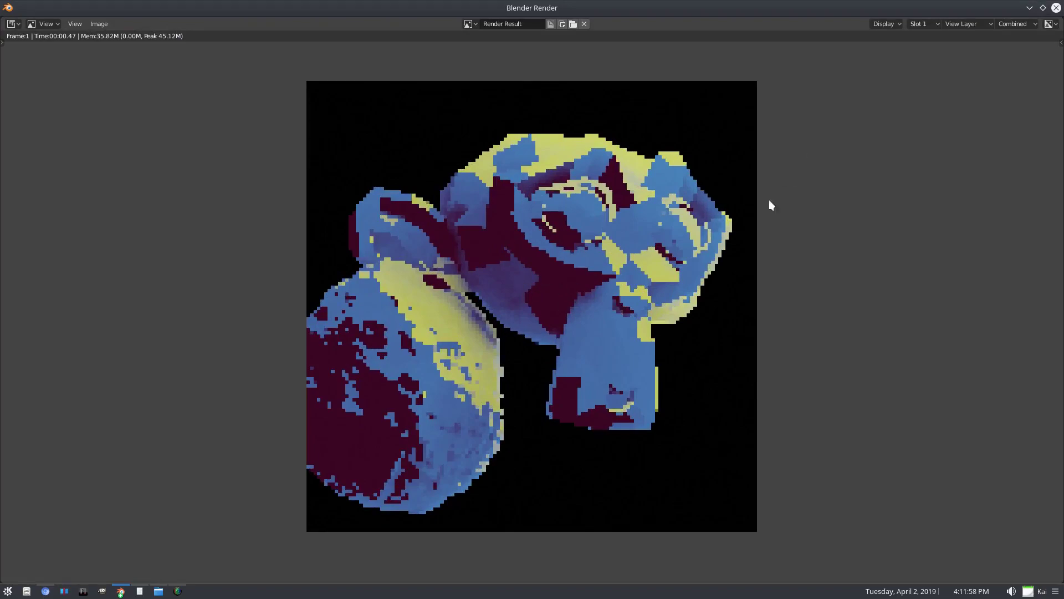
pyautogui.press('Escape')
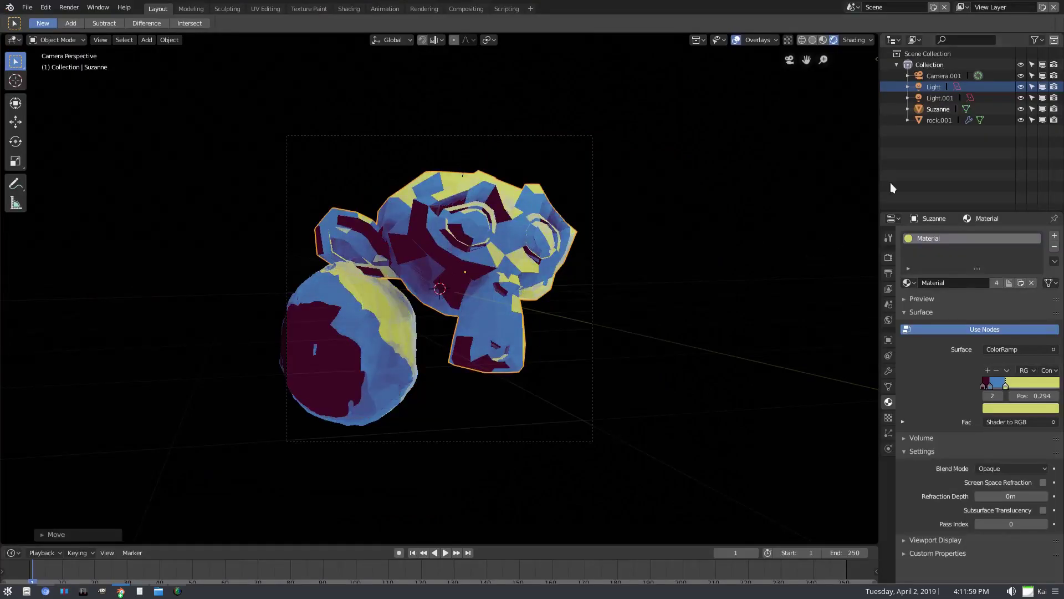
# Disable Shadow for both area lights, Light and Light.001
pyautogui.click(927, 88)
pyautogui.click(913, 379)
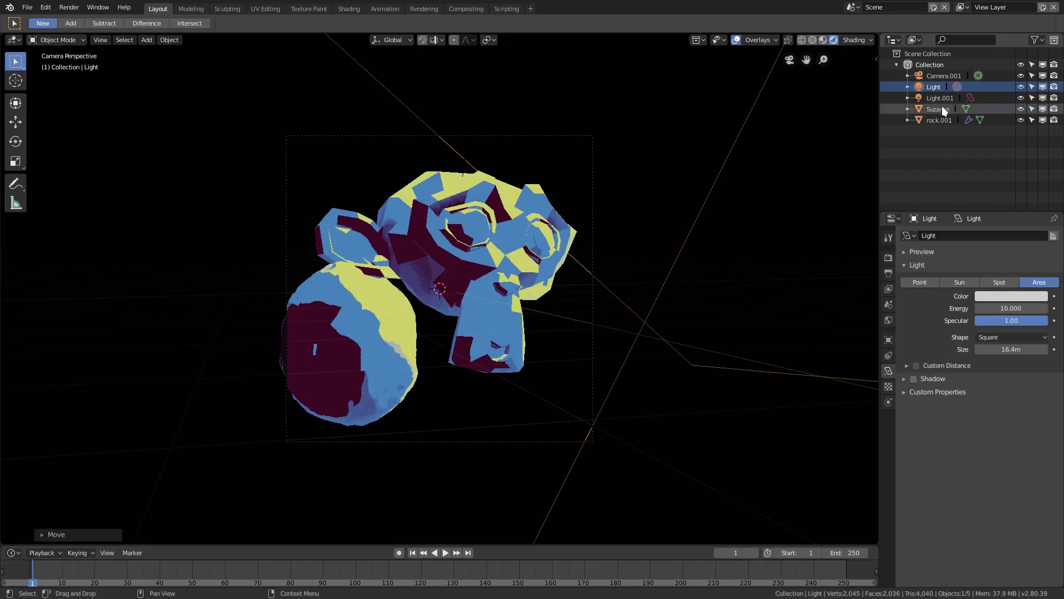
pyautogui.click(940, 98)
pyautogui.click(913, 380)
# Add a Subdivision Surface modifier with 2 viewport subdivisions to the monkey and shade it smooth
pyautogui.click(494, 270)
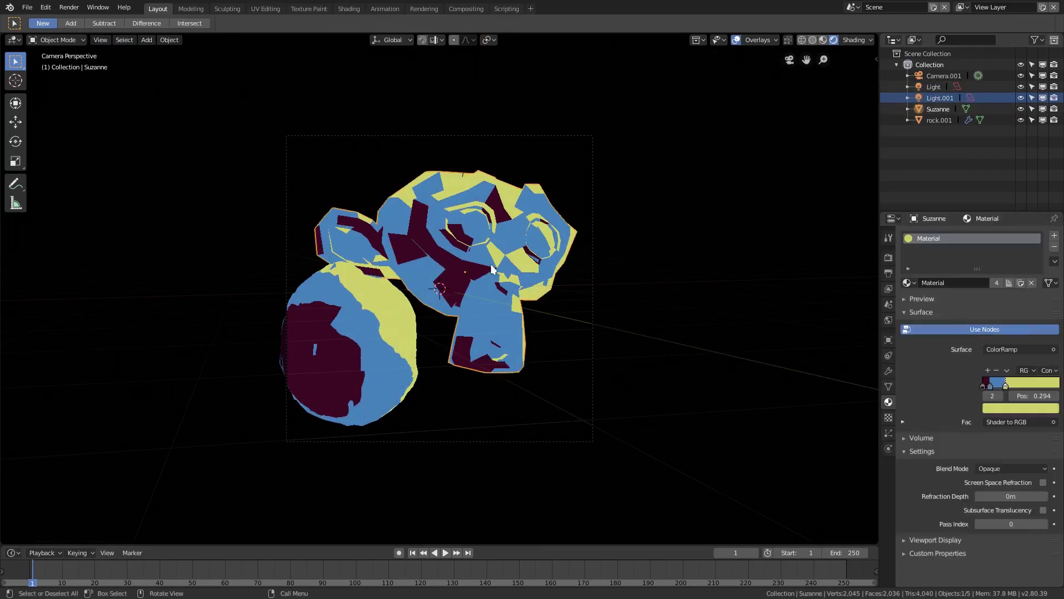
pyautogui.scroll(1, 493, 270)
pyautogui.click(890, 356)
pyautogui.click(931, 236)
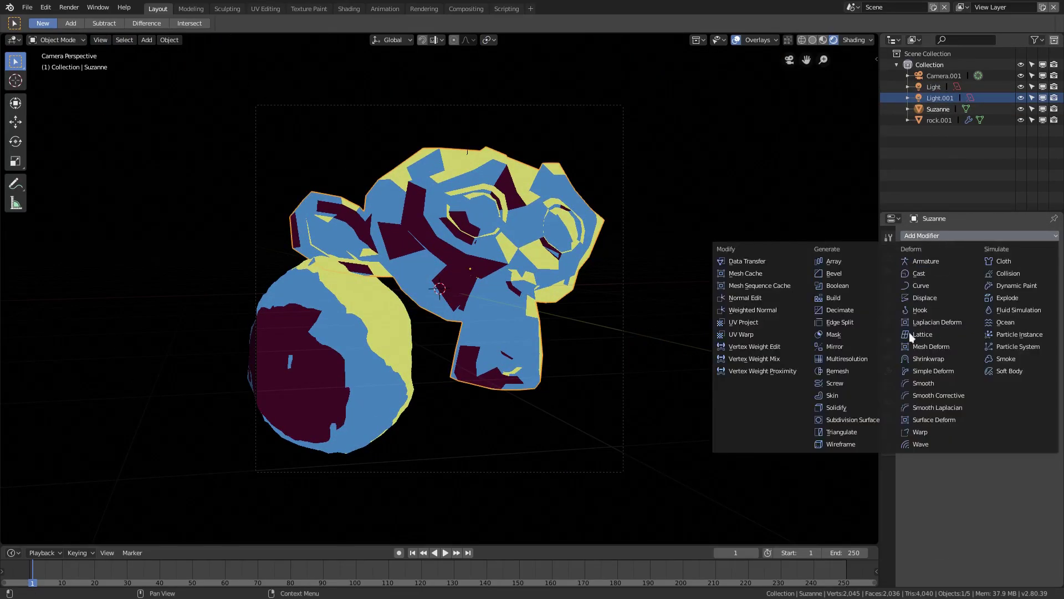
pyautogui.click(853, 420)
pyautogui.click(969, 308)
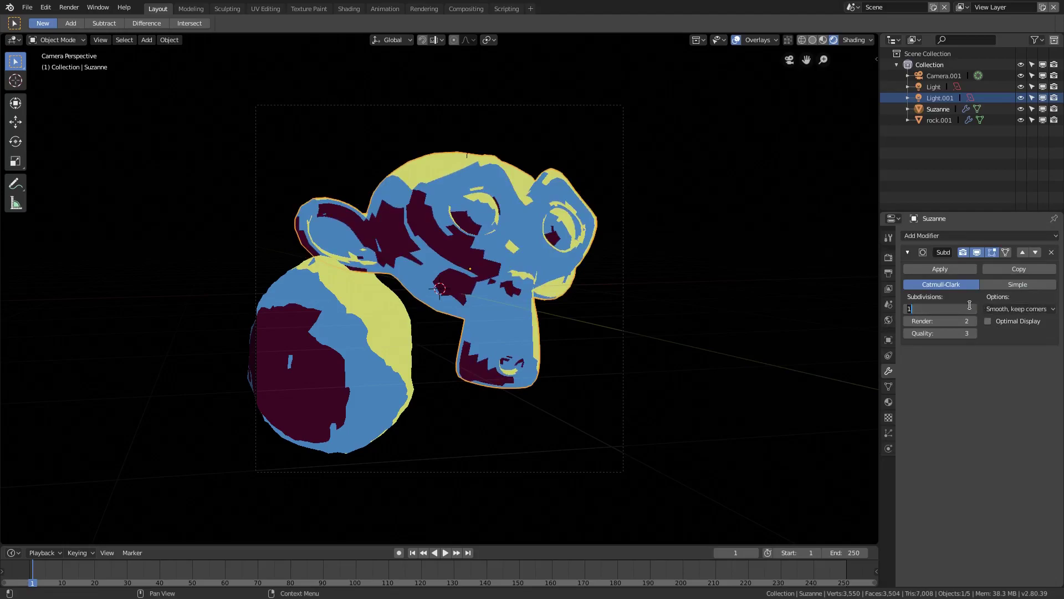
pyautogui.write('2')
pyautogui.press('Return')
pyautogui.click(169, 40)
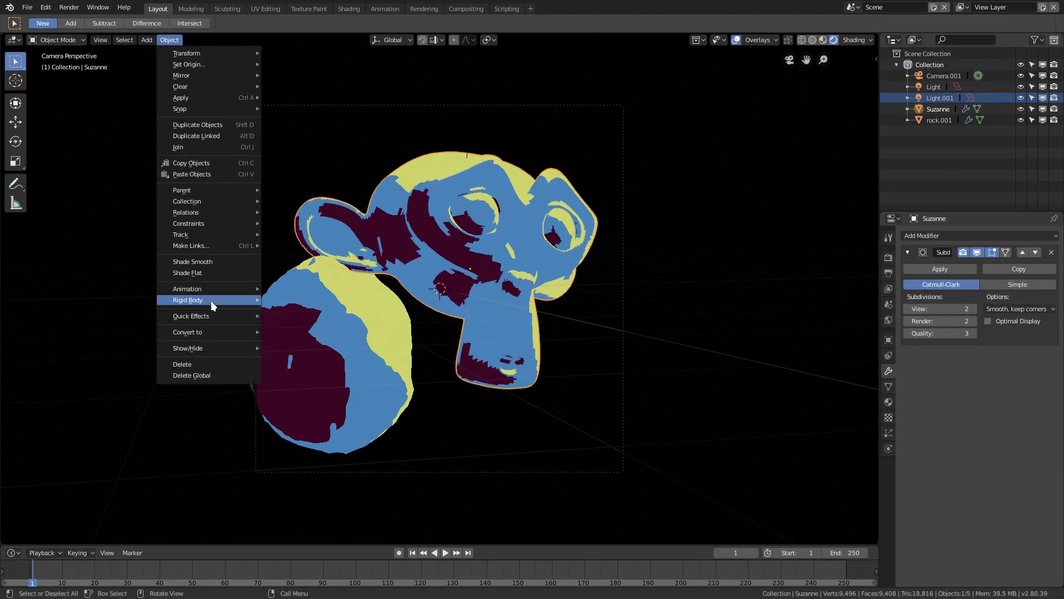
pyautogui.click(213, 260)
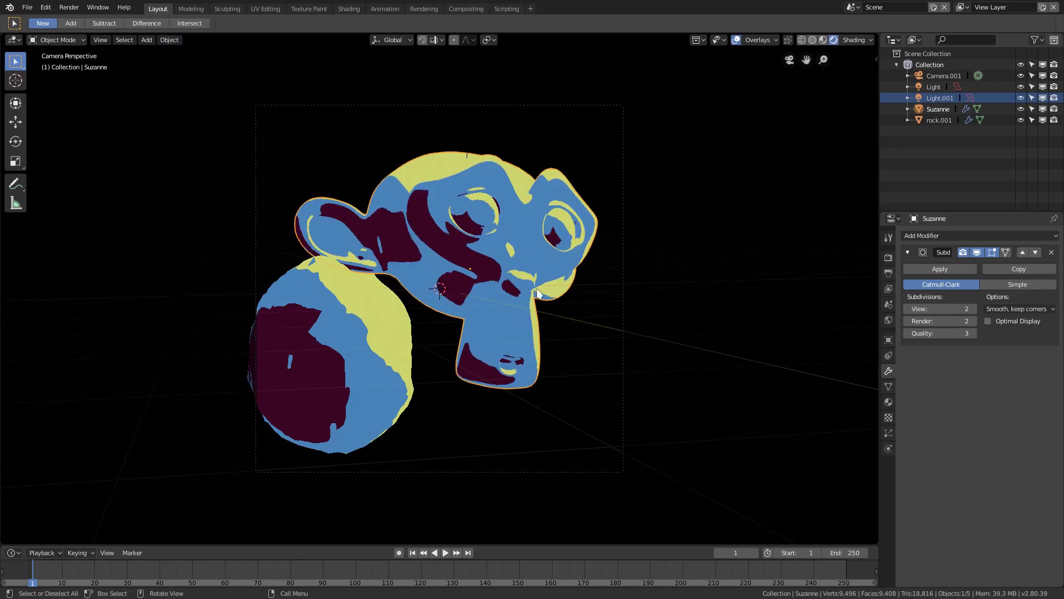
# Render the smoothed monkey with the rock and compare the pixel-art result at different magnifications
pyautogui.click(69, 7)
pyautogui.click(92, 21)
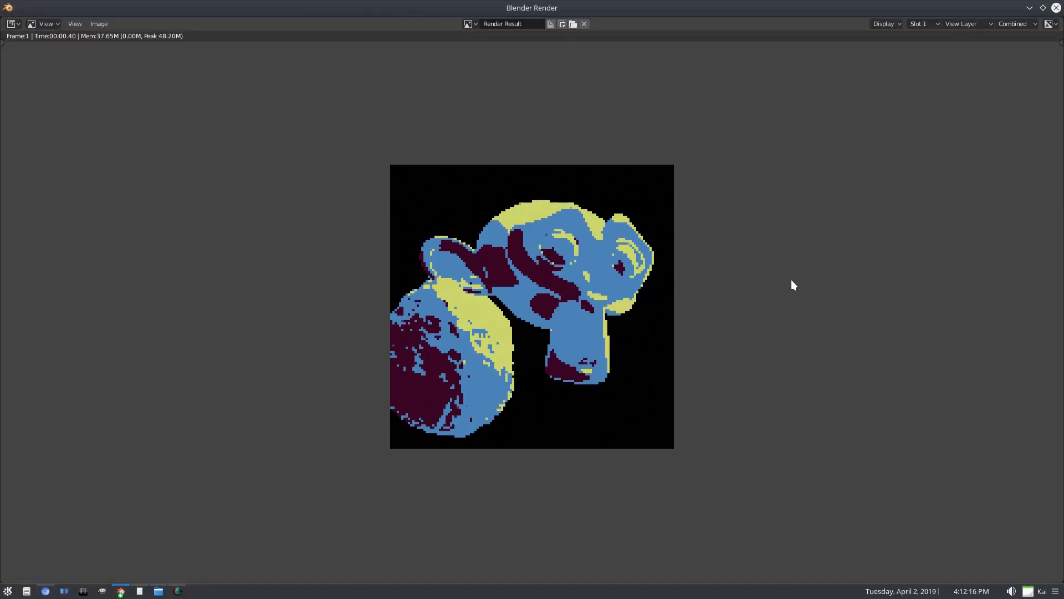
pyautogui.scroll(-3, 843, 288)
pyautogui.scroll(2, 843, 288)
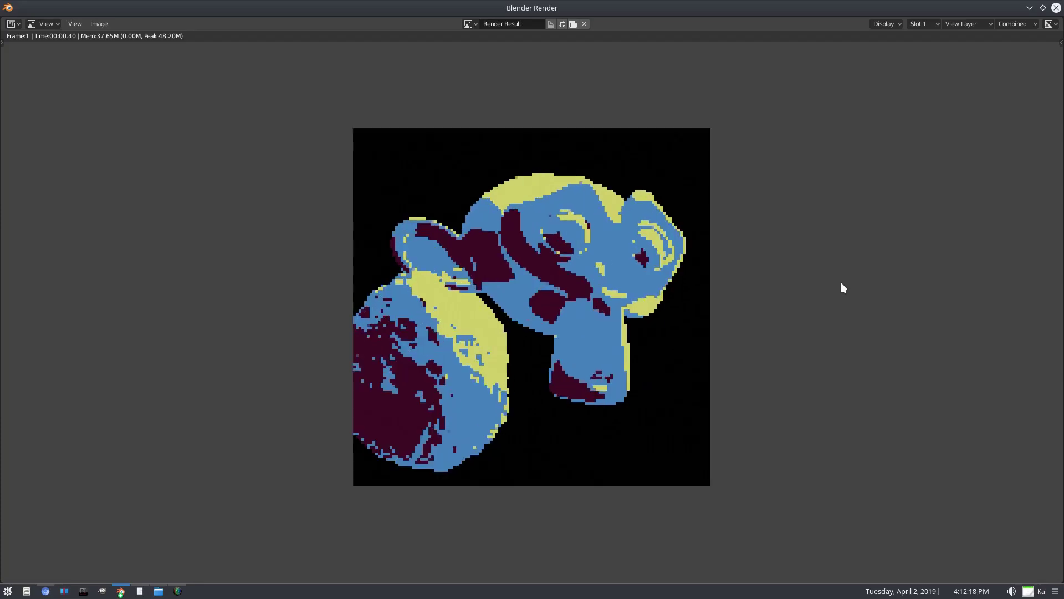
pyautogui.scroll(-3, 841, 284)
pyautogui.scroll(4, 813, 283)
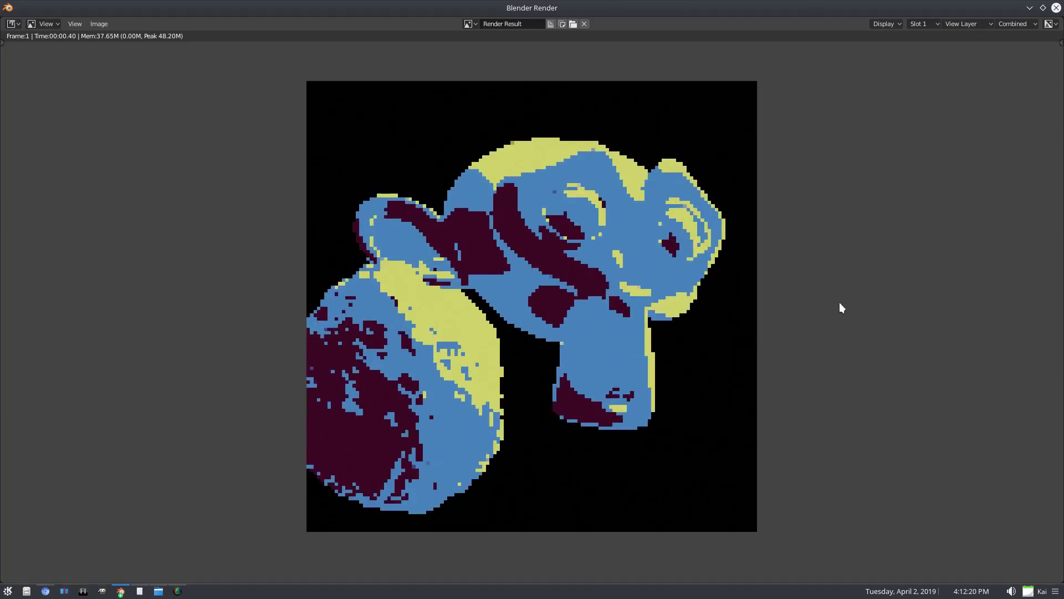